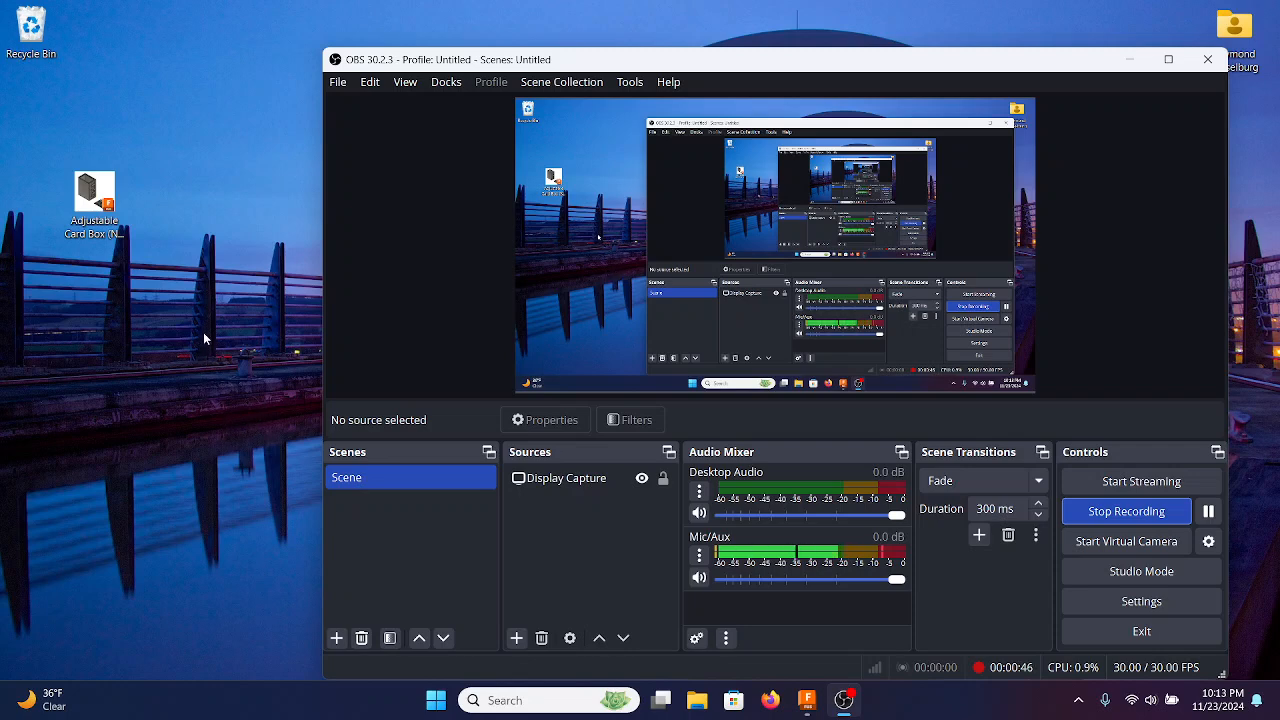
Open the Adjustable Card Box (No Divider) v5 design file from the desktop in Autodesk Fusion.
click(120, 208)
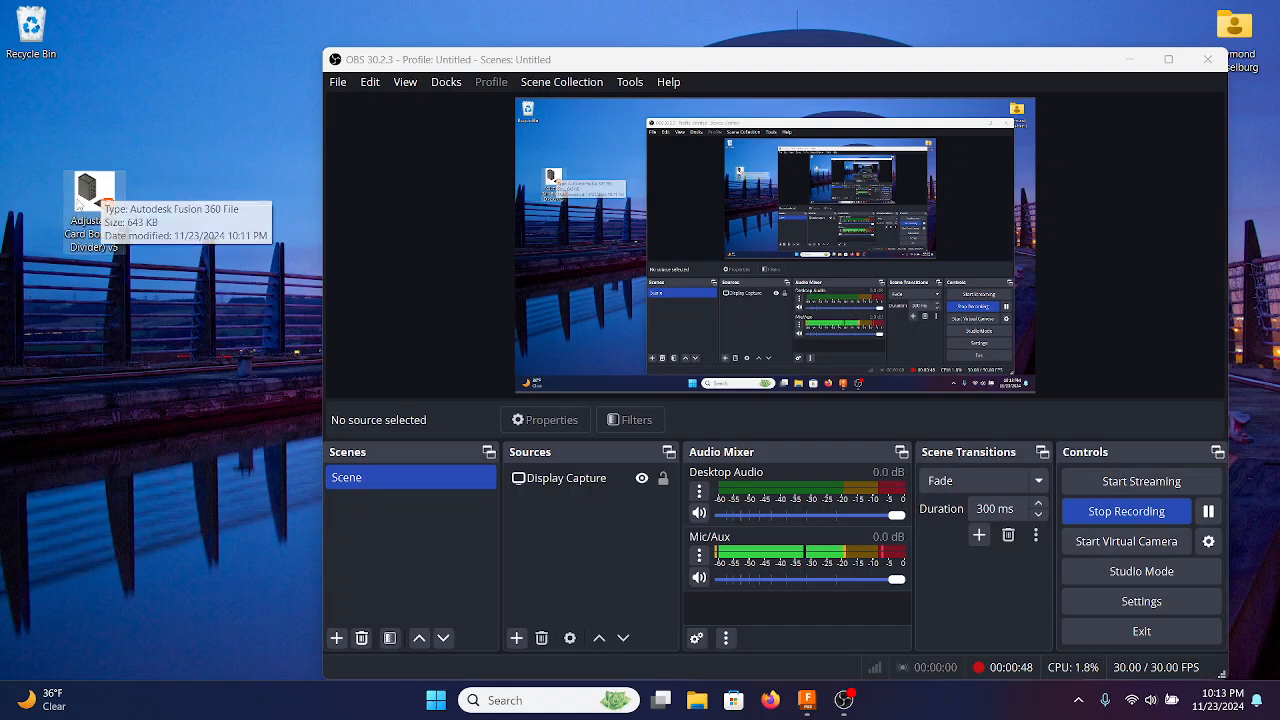
double_click(110, 205)
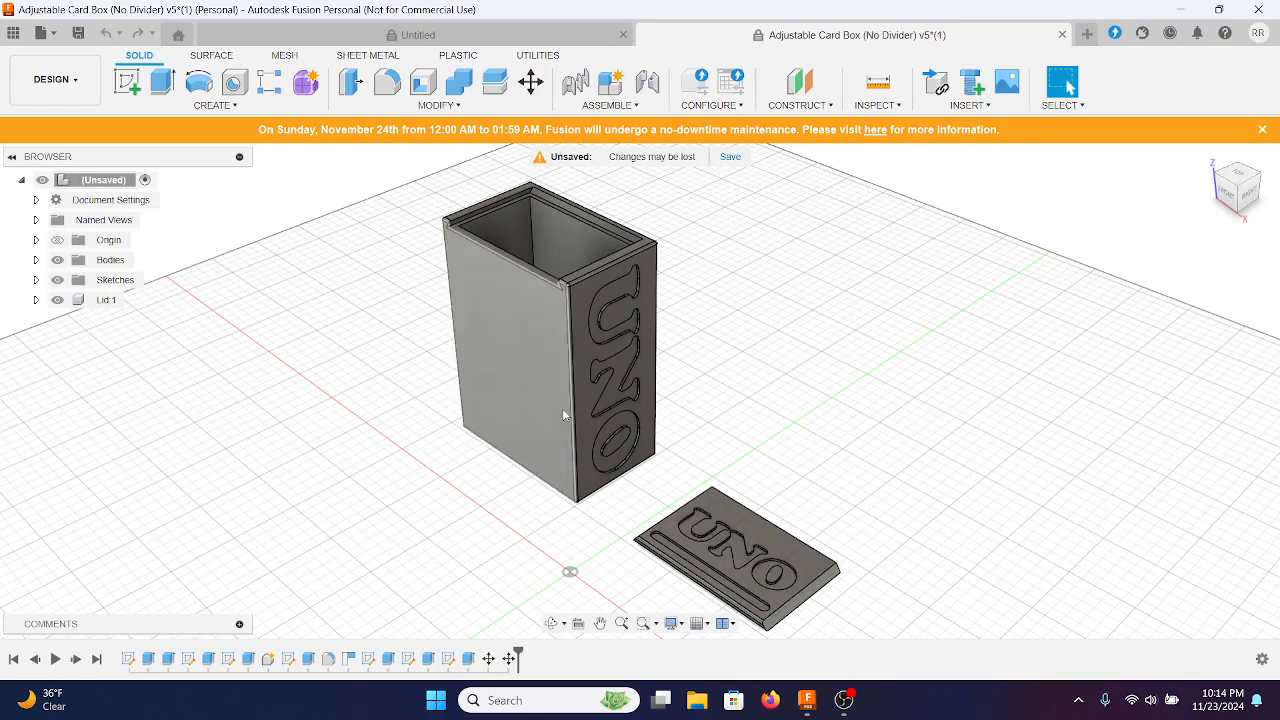
Set the Back_Wall_Thickness and Left_Right_Wall_Thickness user parameters to 10 mm each.
click(432, 106)
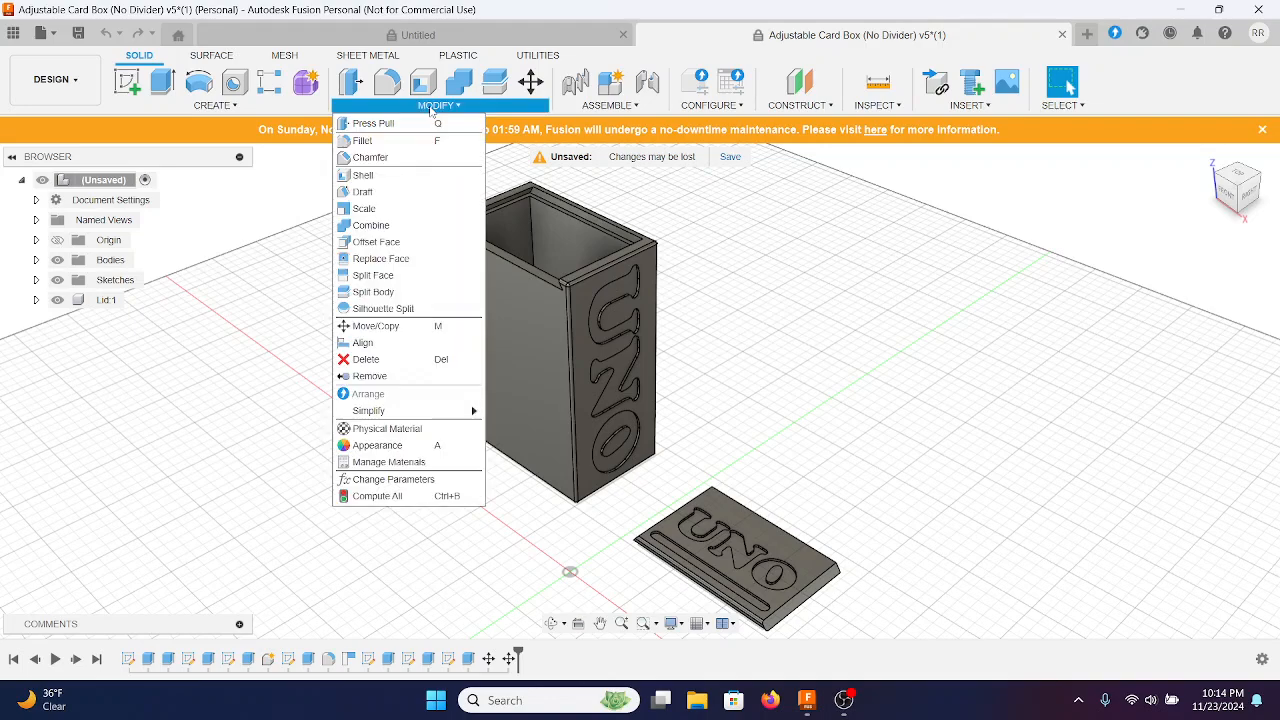
click(393, 479)
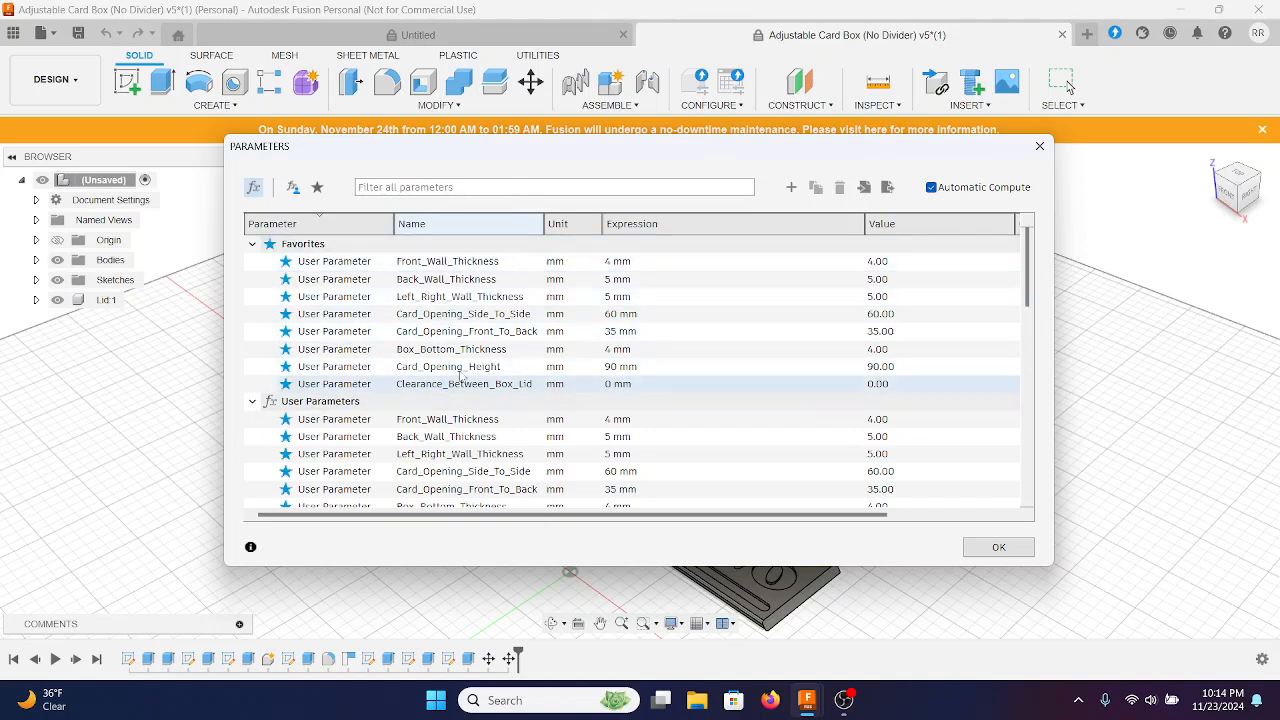
drag(523, 159, 763, 382)
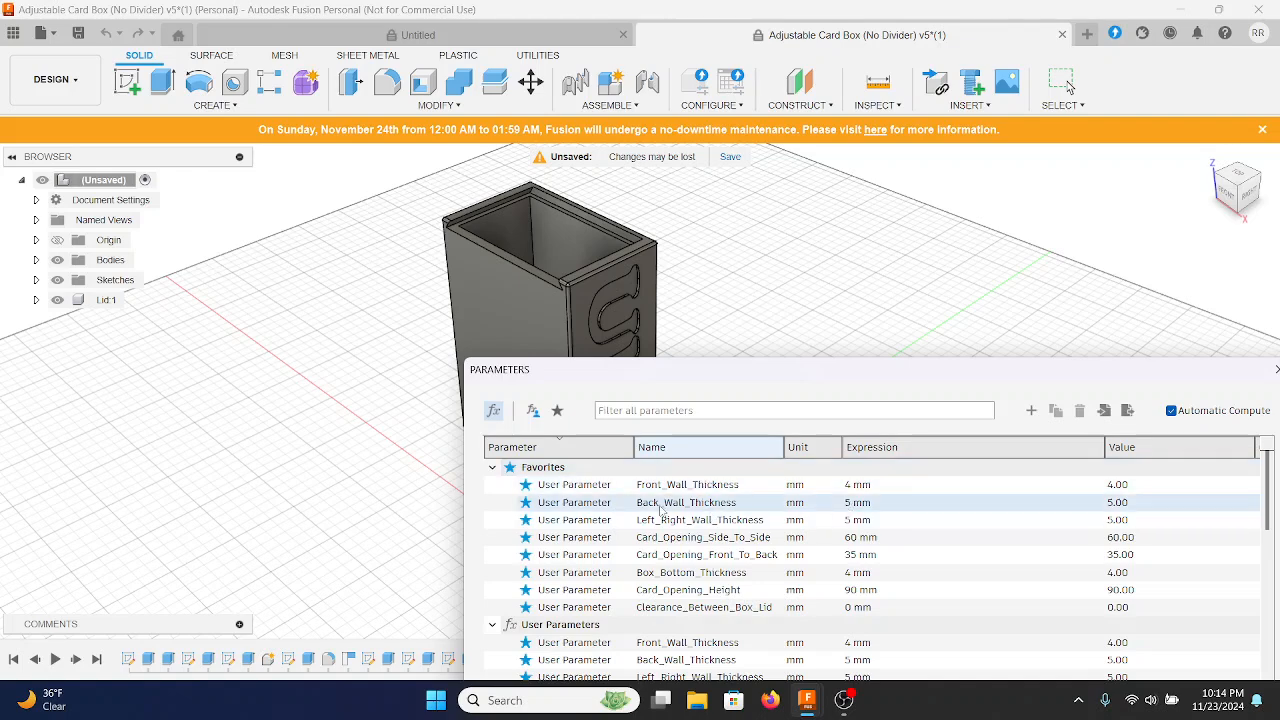
click(856, 506)
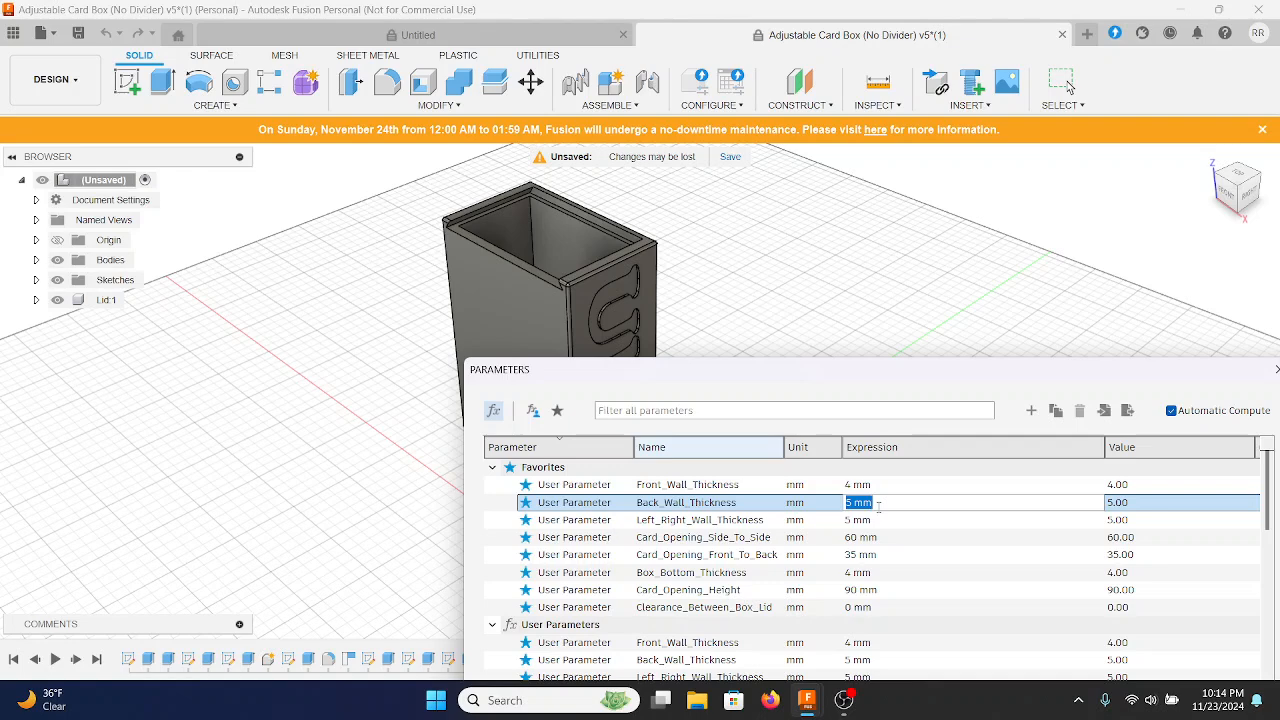
text(10)
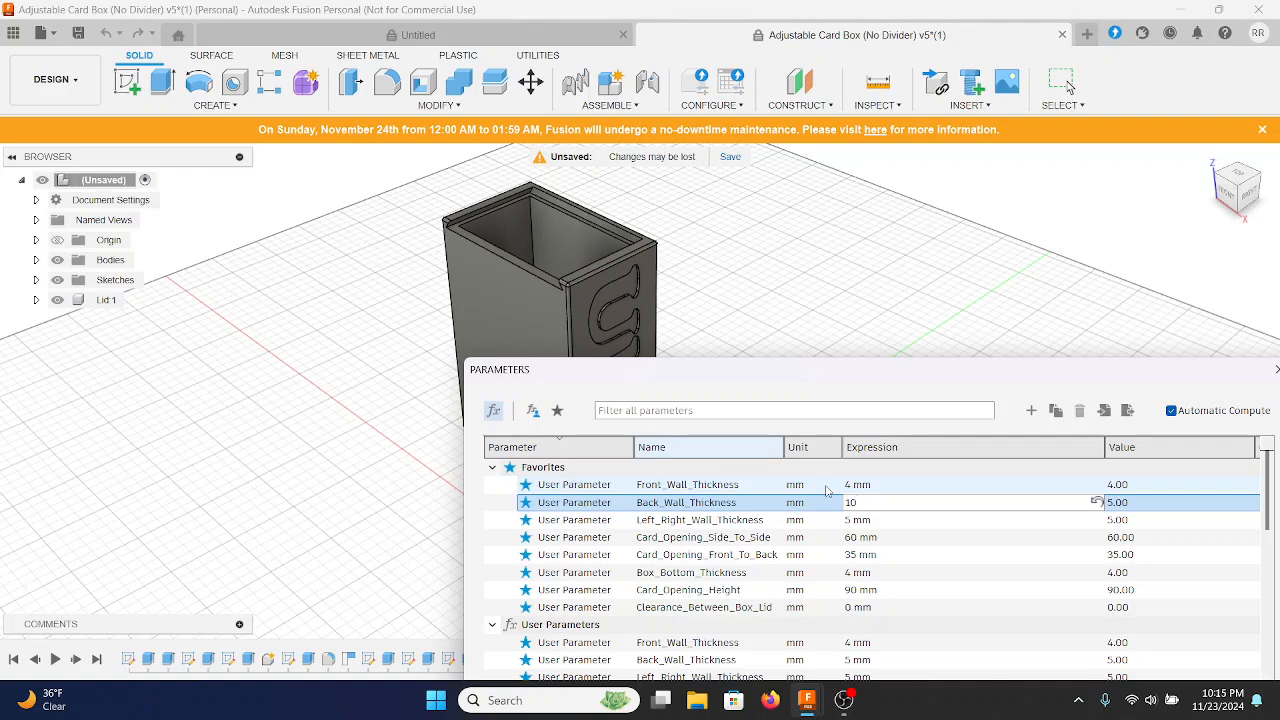
key(Return)
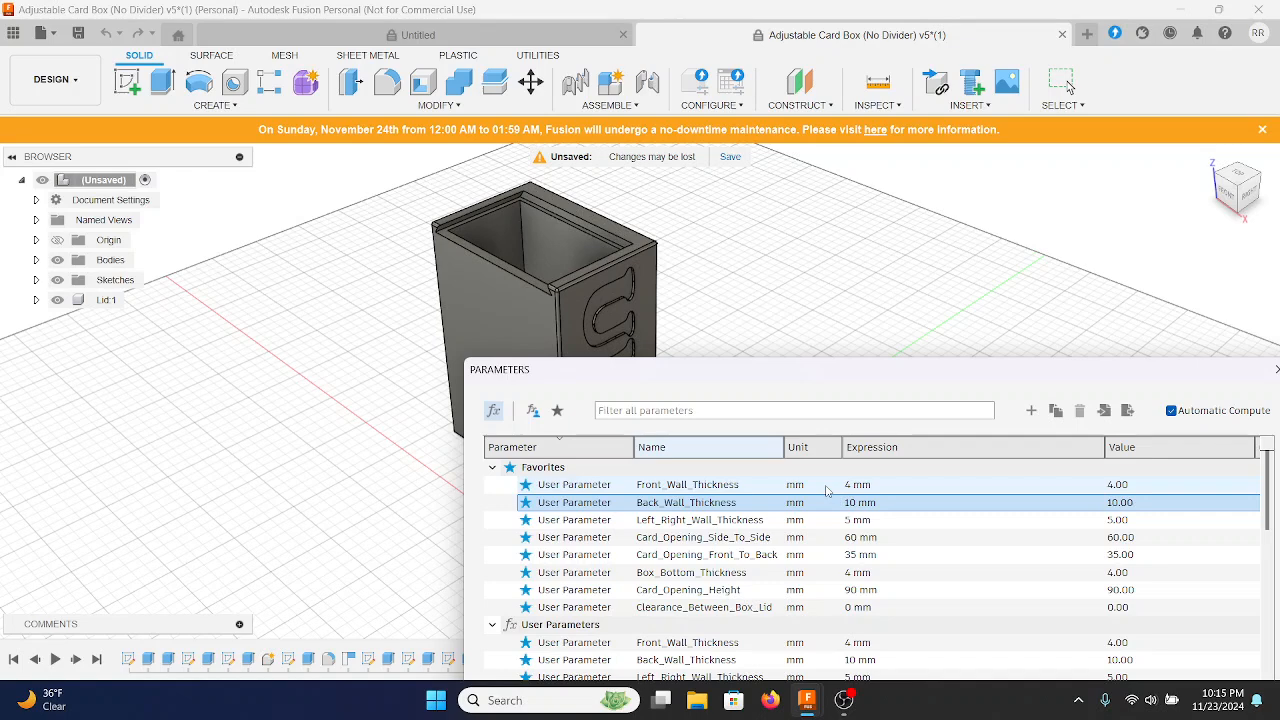
click(832, 519)
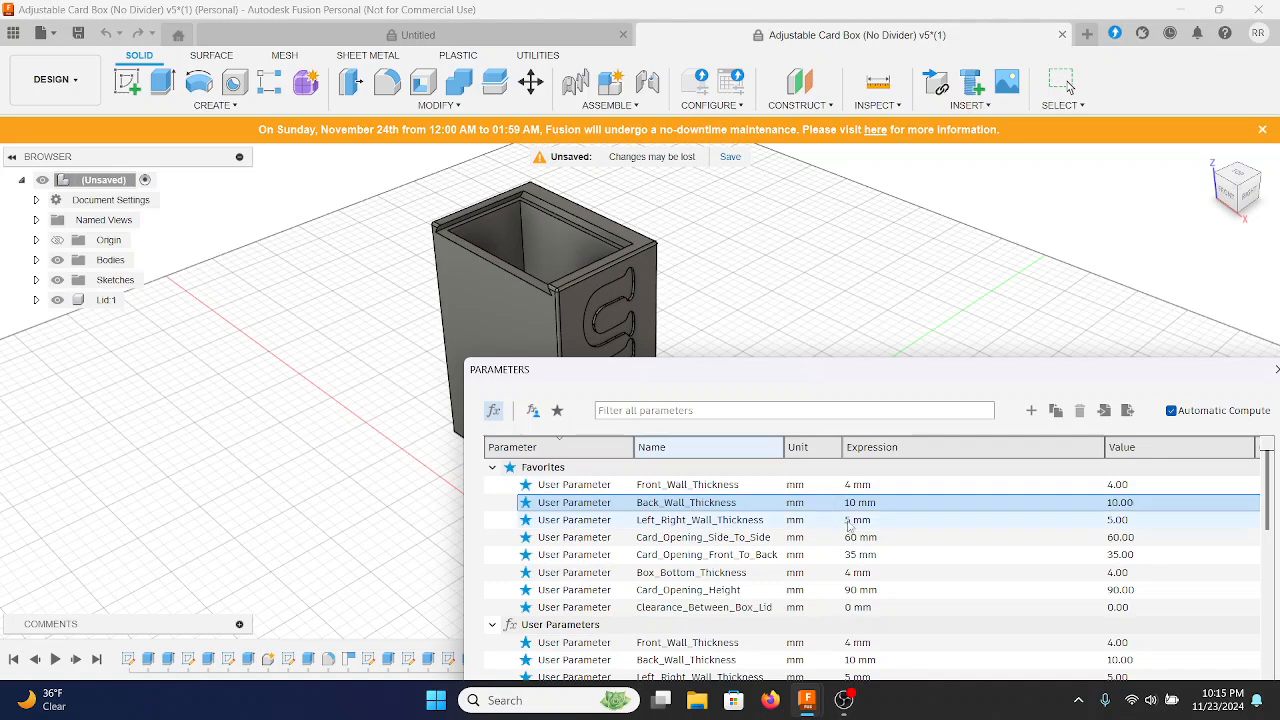
click(848, 520)
text(10)
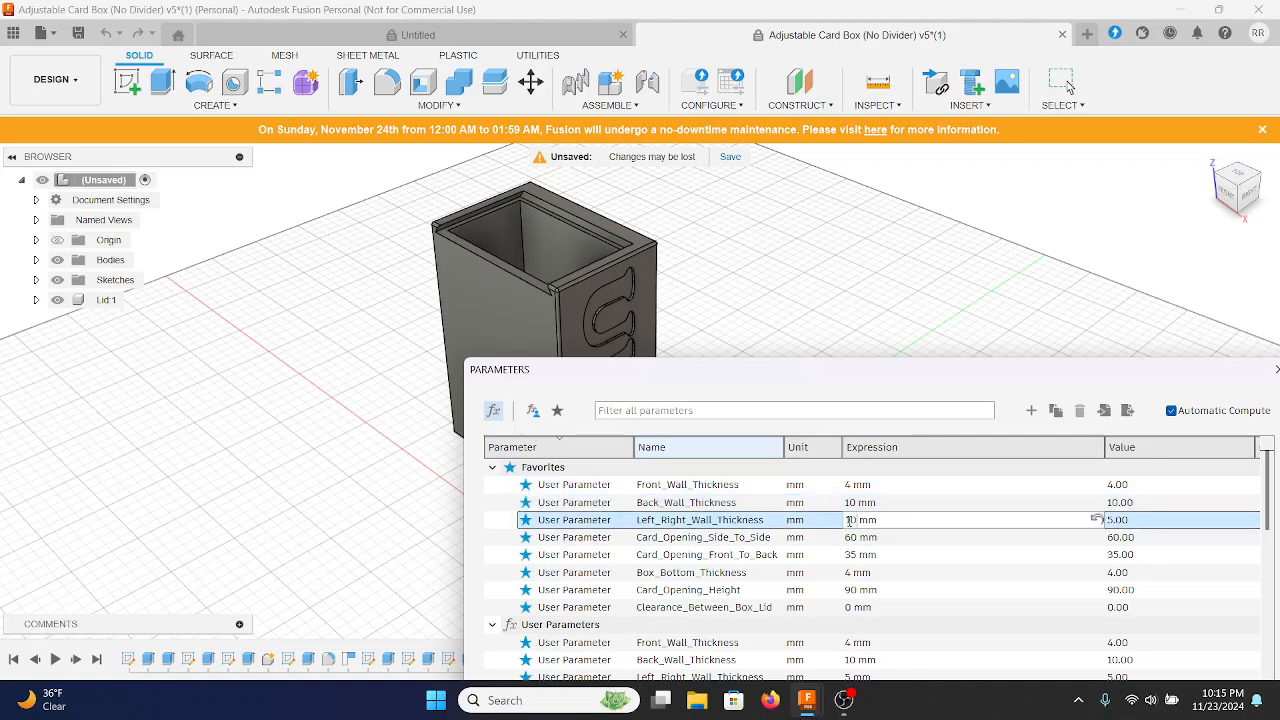
key(Return)
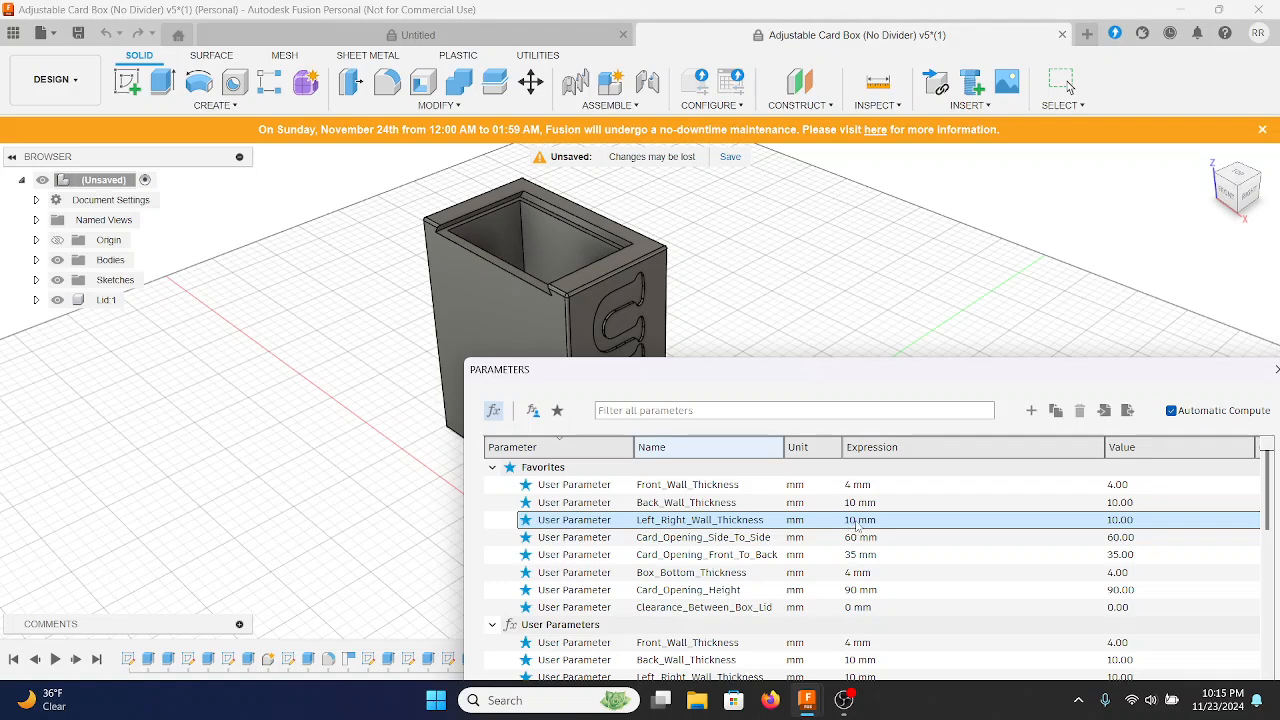
Set Back_Wall_Thickness and Left_Right_Wall_Thickness back to 5 mm each and close the parameters.
click(860, 503)
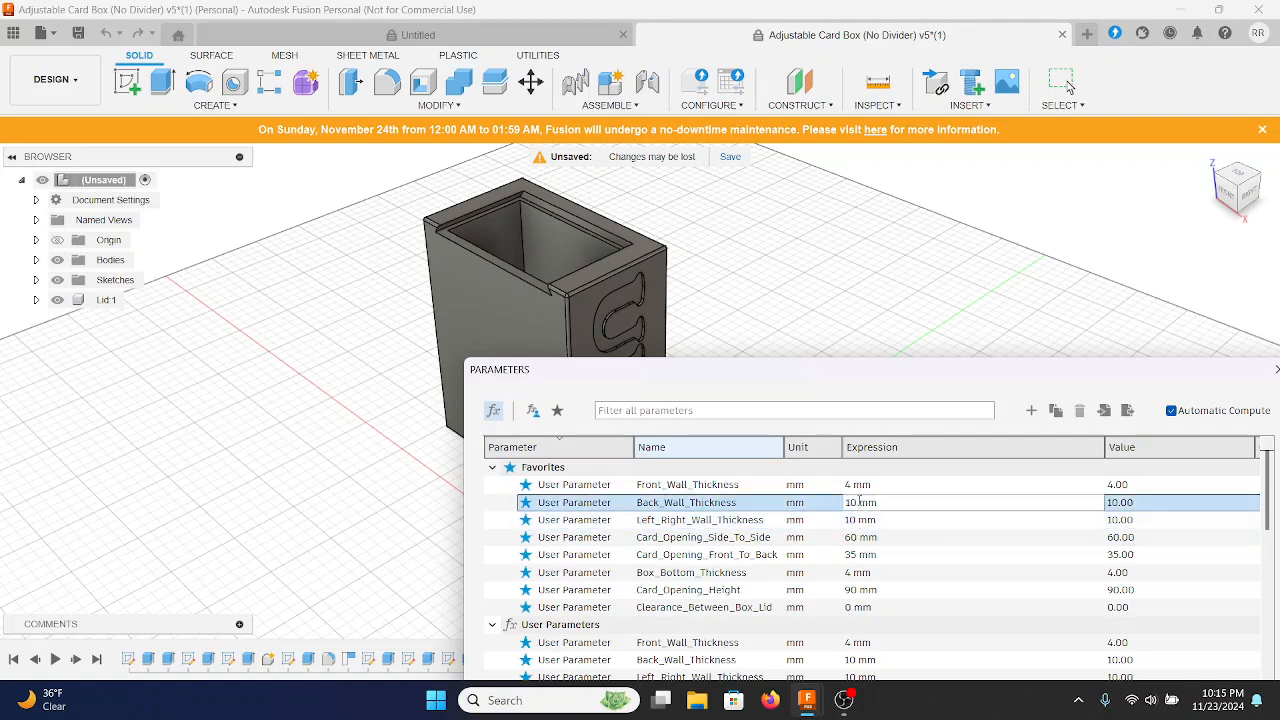
key(ctrl+a)
text(5)
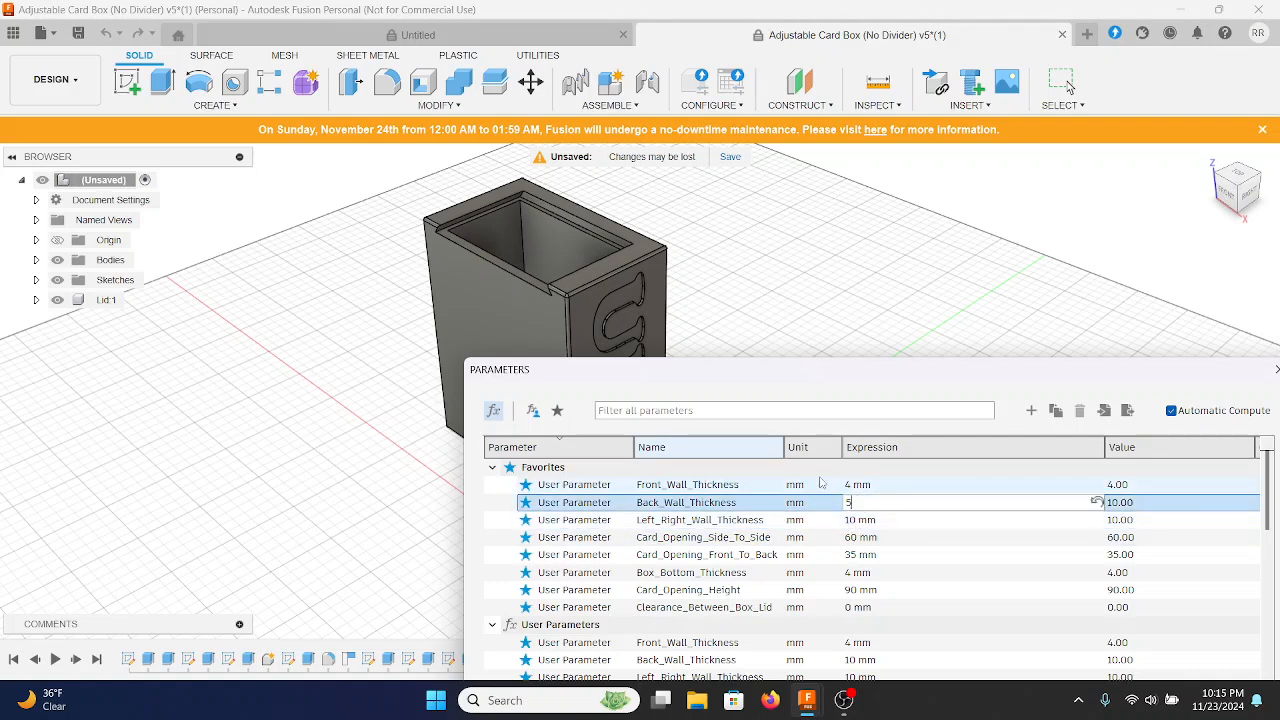
key(Tab)
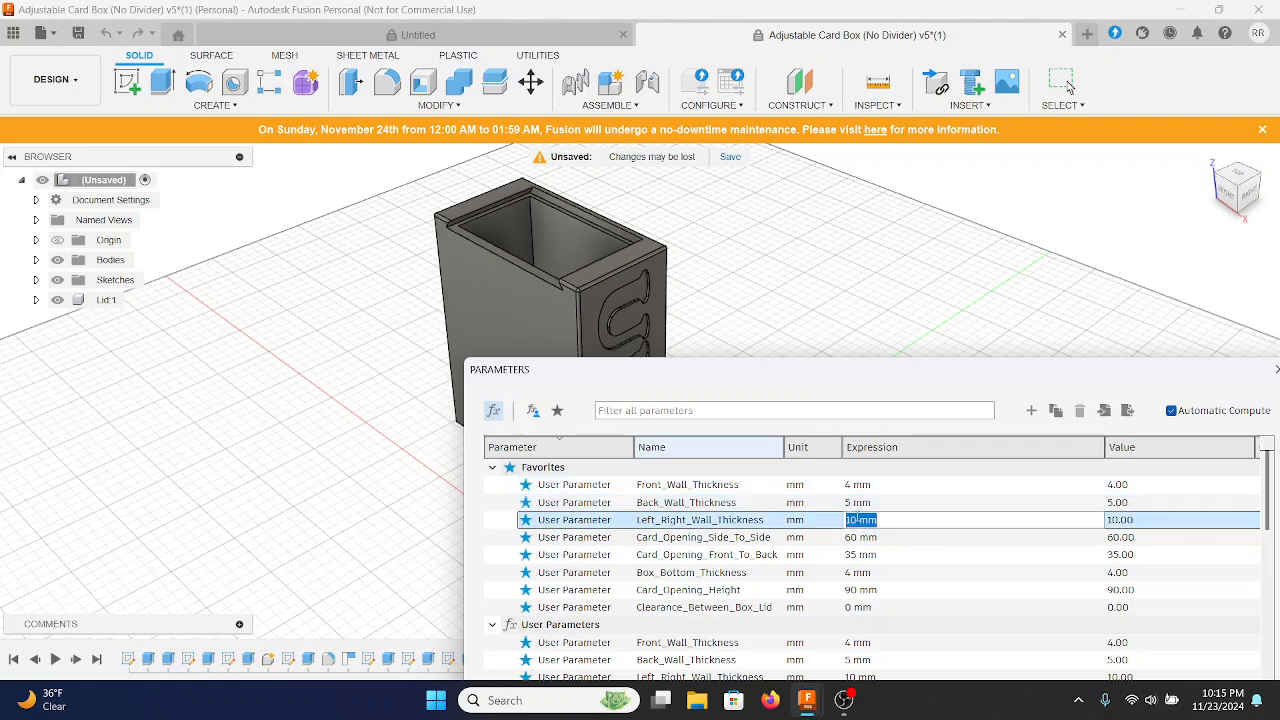
text(5)
key(Return)
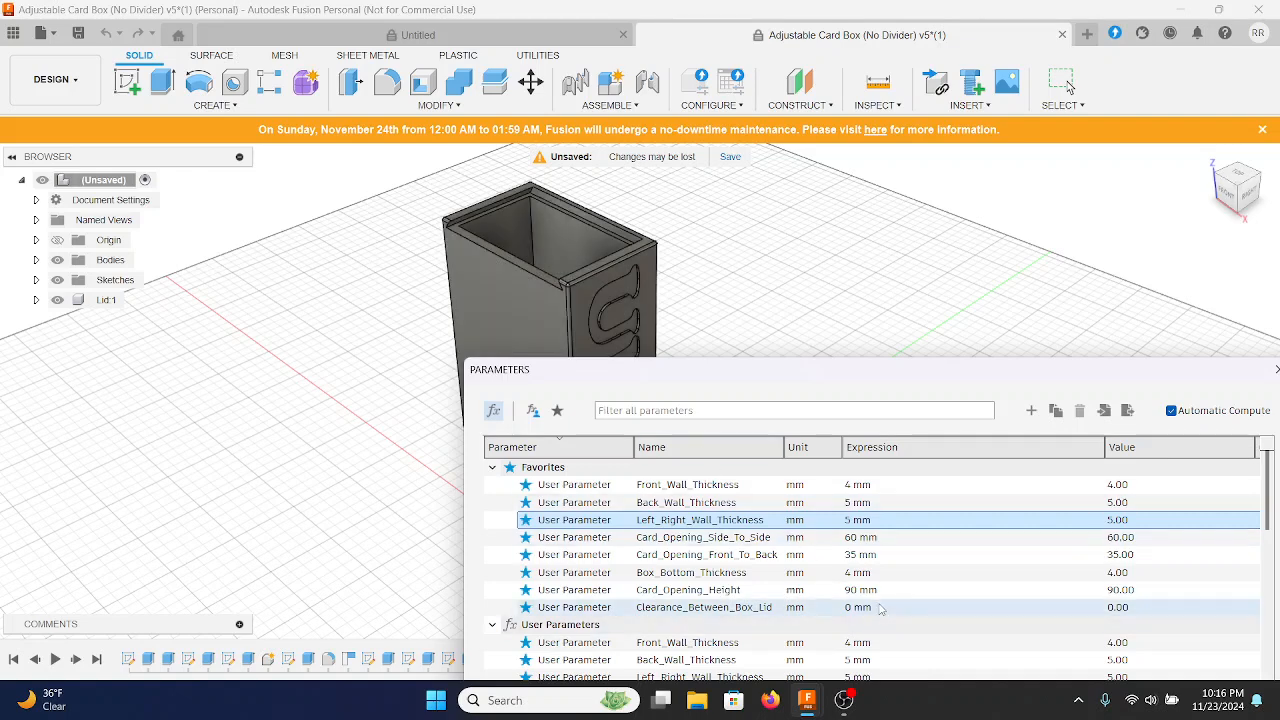
drag(875, 384, 744, 260)
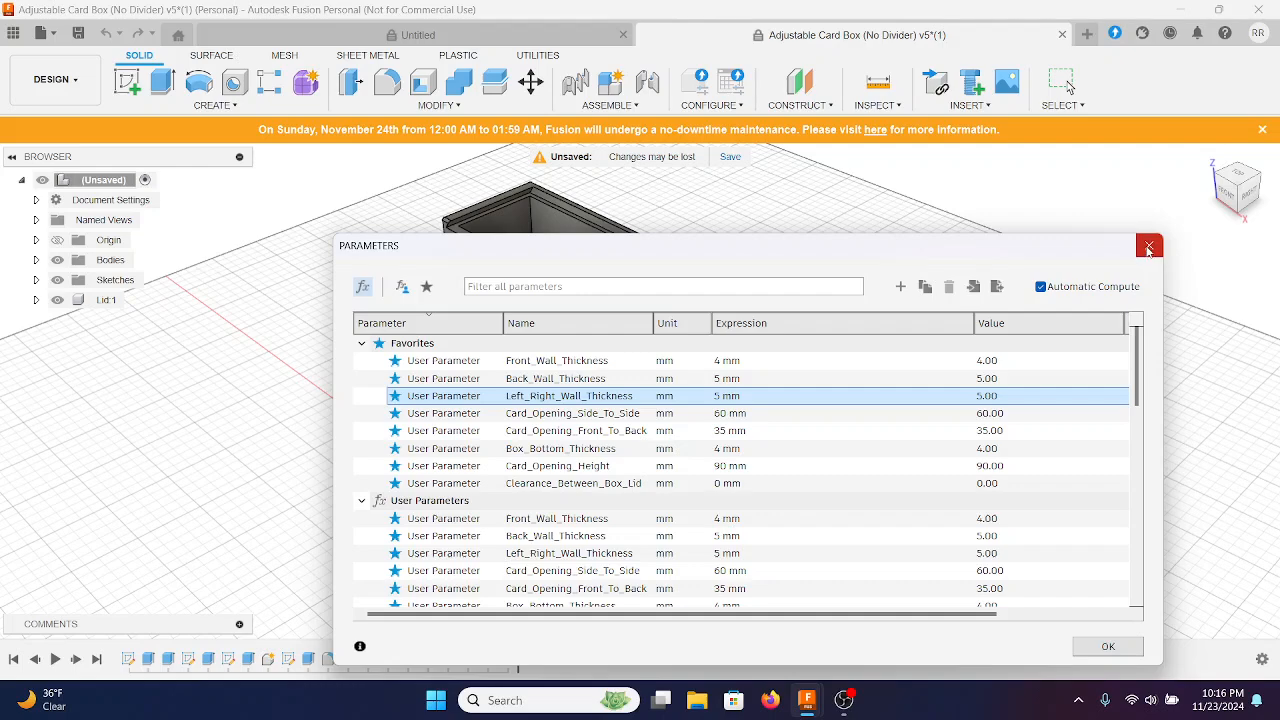
click(1149, 245)
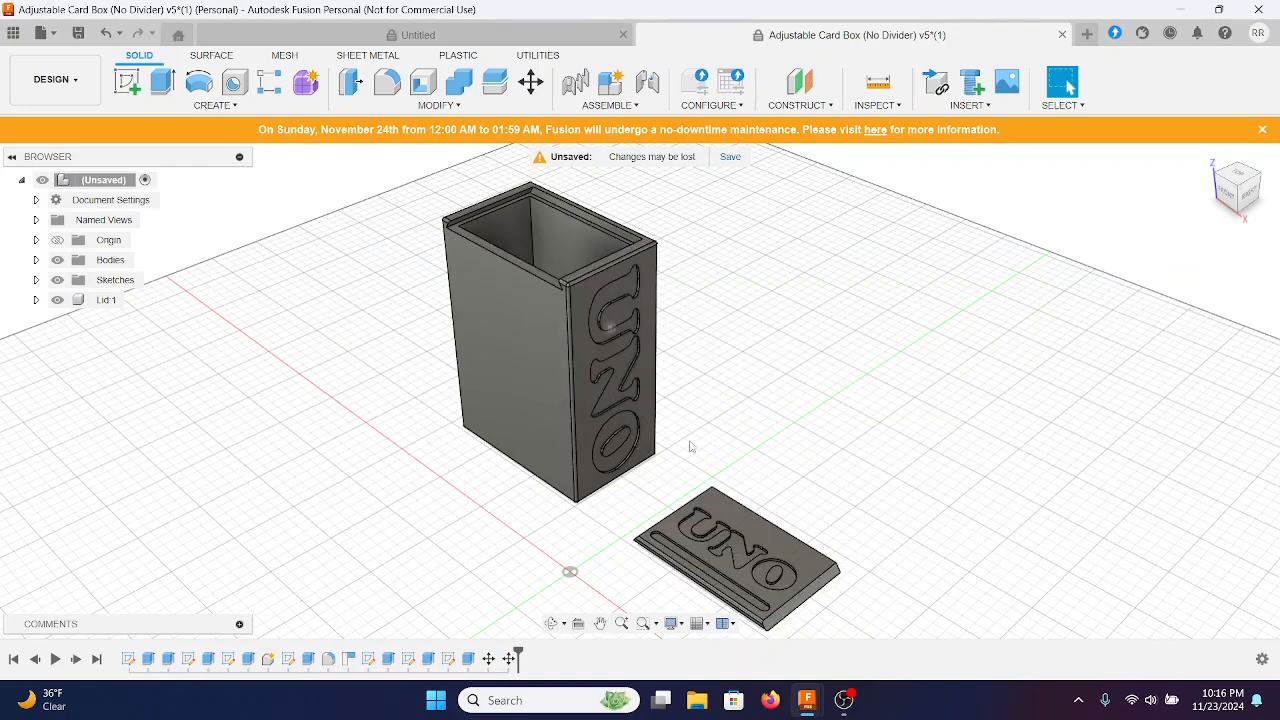
Set the Card_Opening_Side_To_Side user parameter to 100 mm and accept the parameter change.
shift+middle_drag(731, 542, 733, 546)
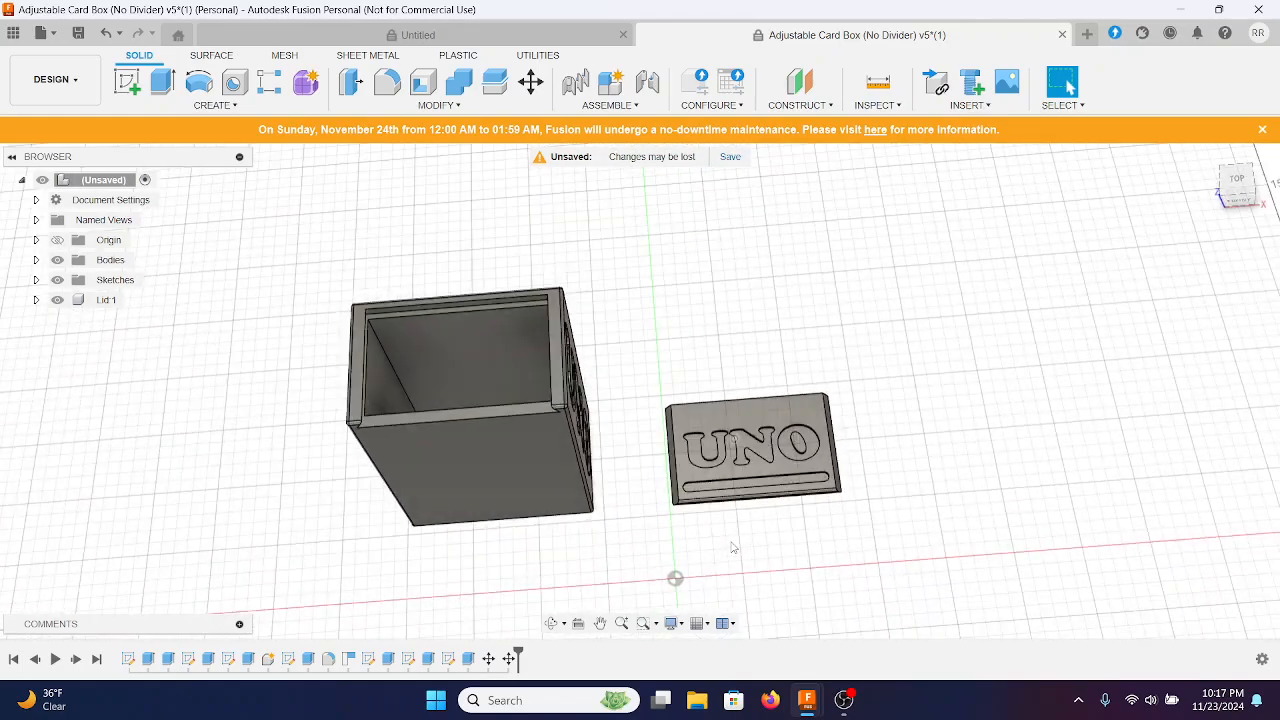
click(446, 105)
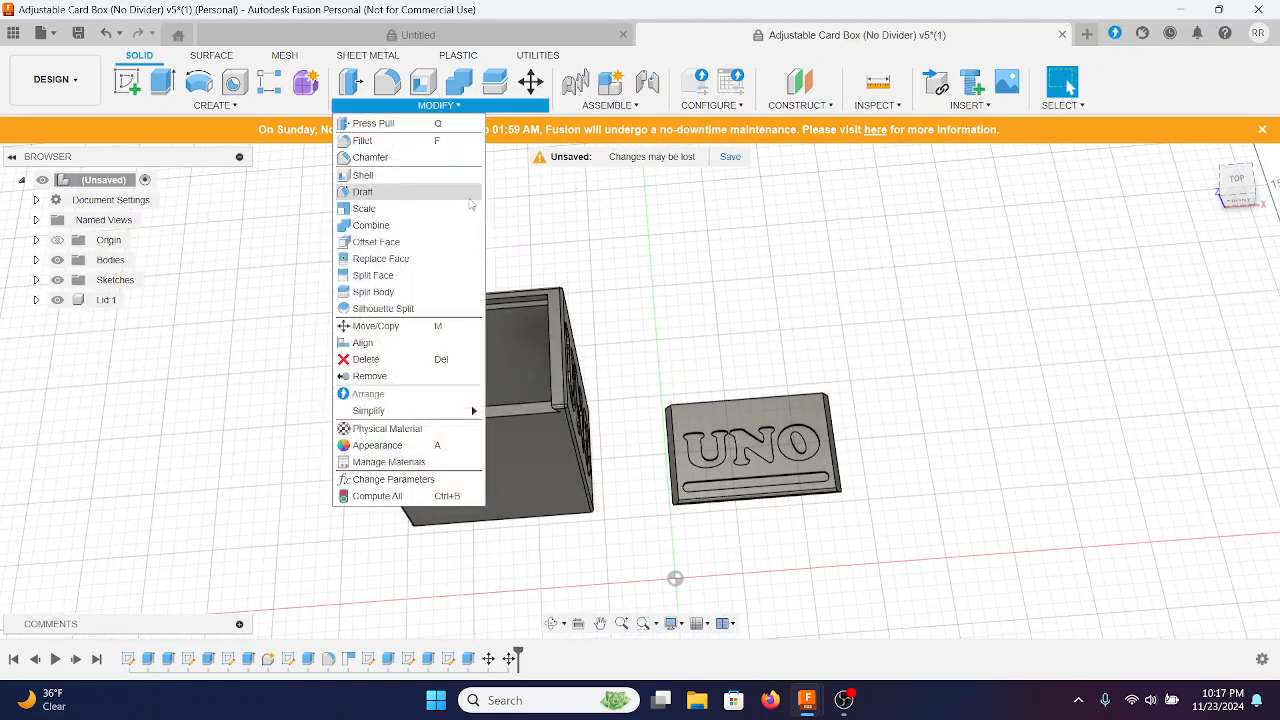
click(400, 485)
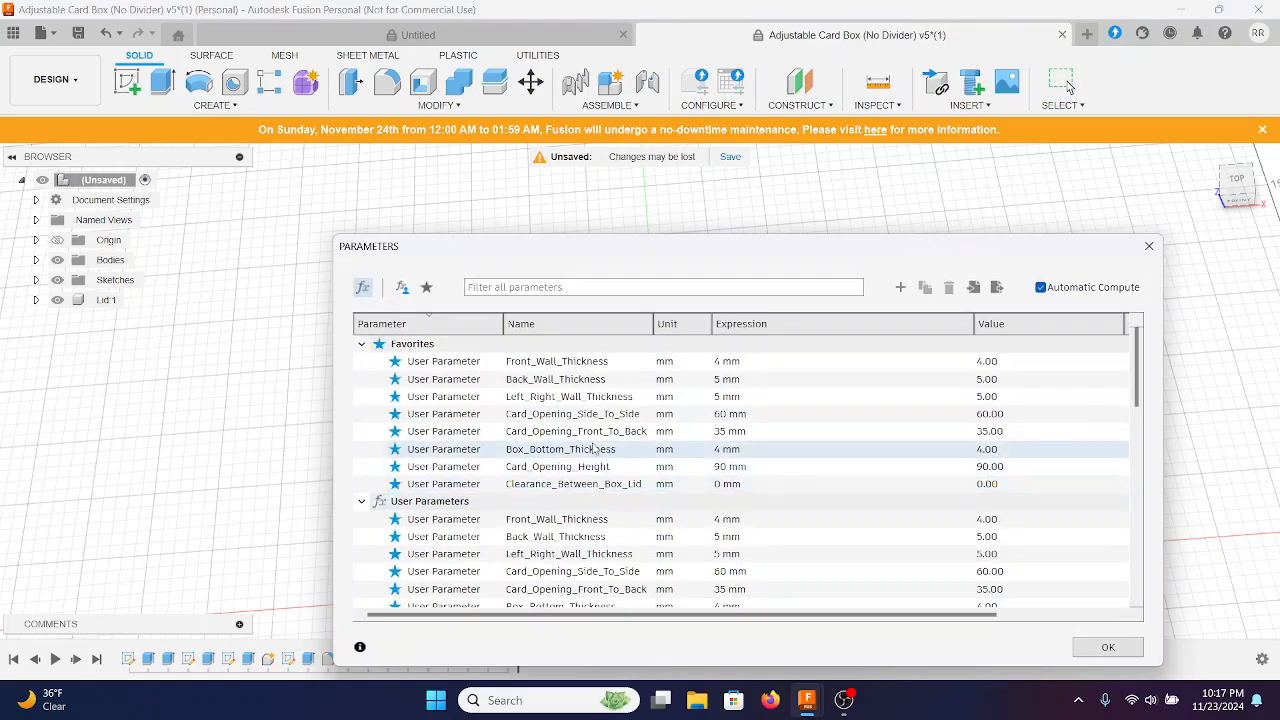
click(730, 414)
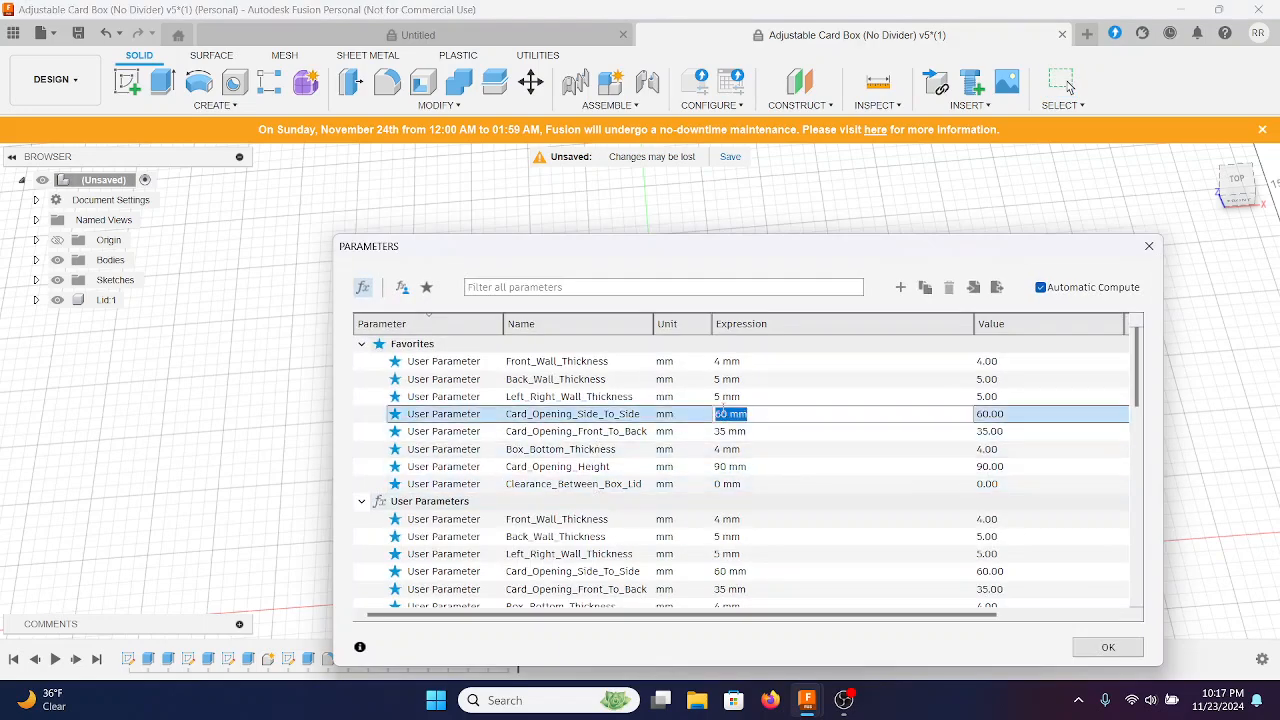
text(100)
key(Return)
click(1108, 647)
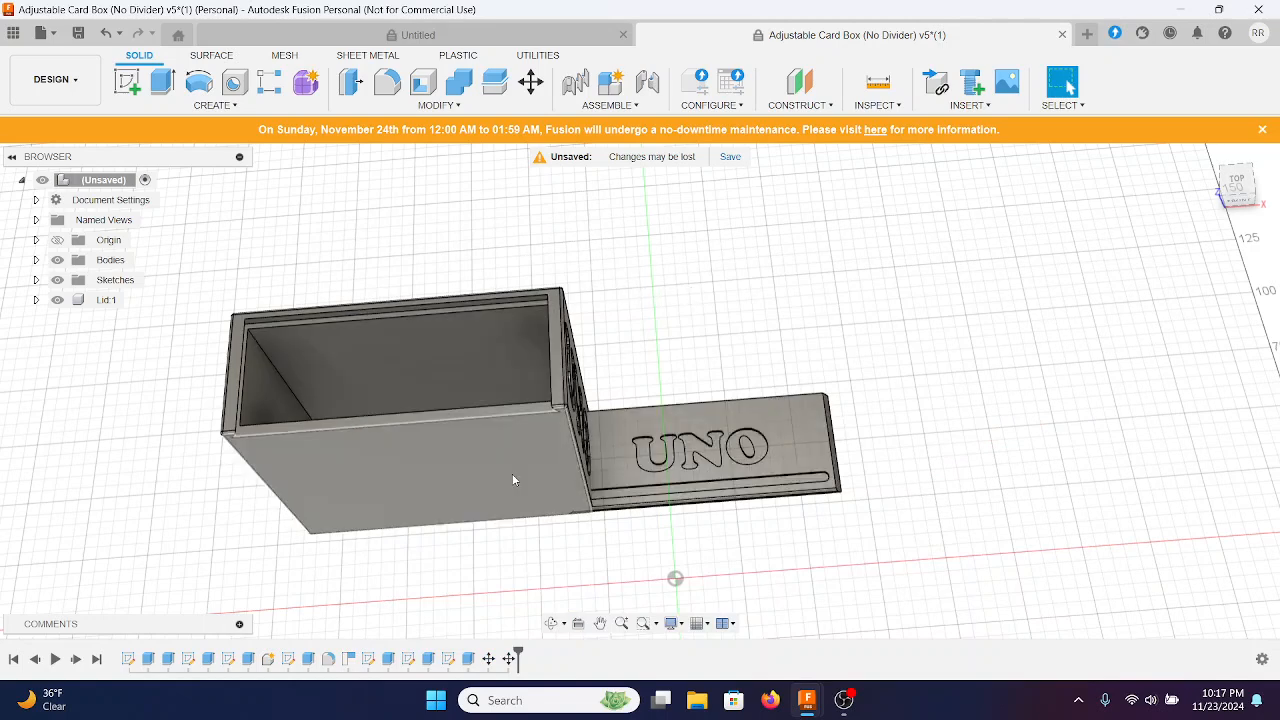
Move the lid component clear of the box, about 16.4 mm in X and 1.8 mm in Z.
right_click(106, 300)
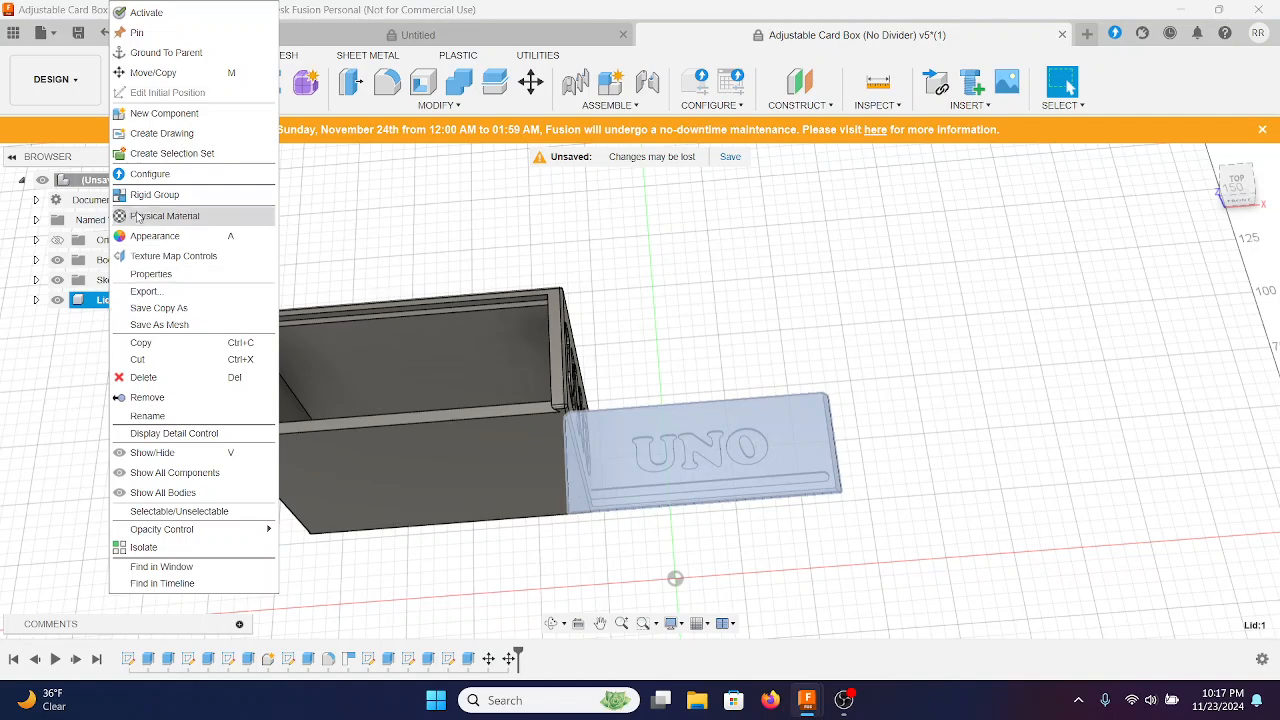
click(147, 74)
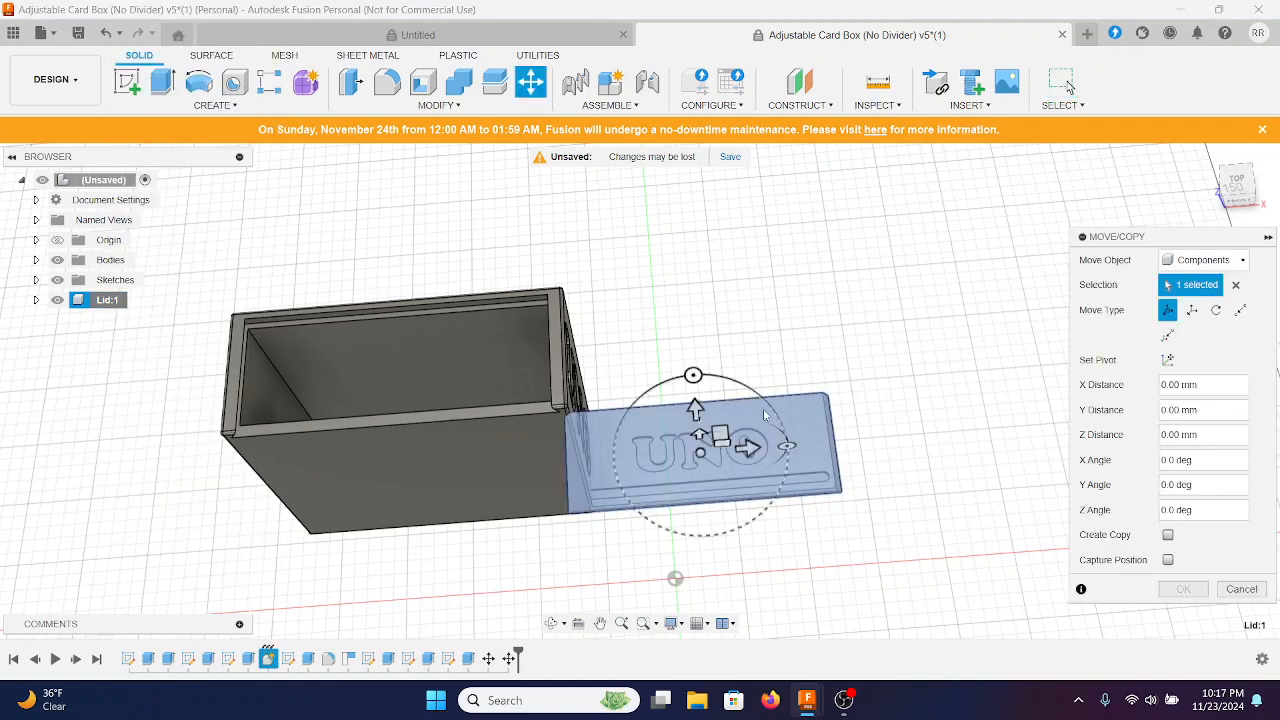
drag(722, 440, 763, 431)
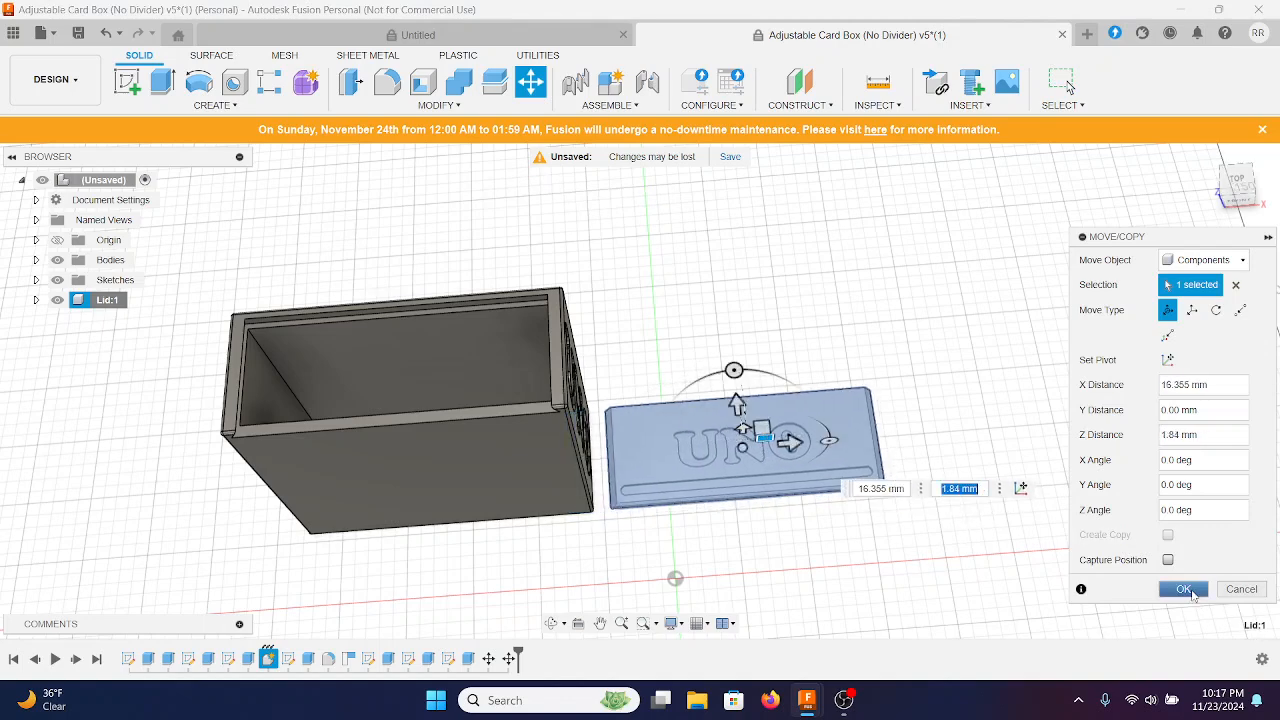
click(1188, 592)
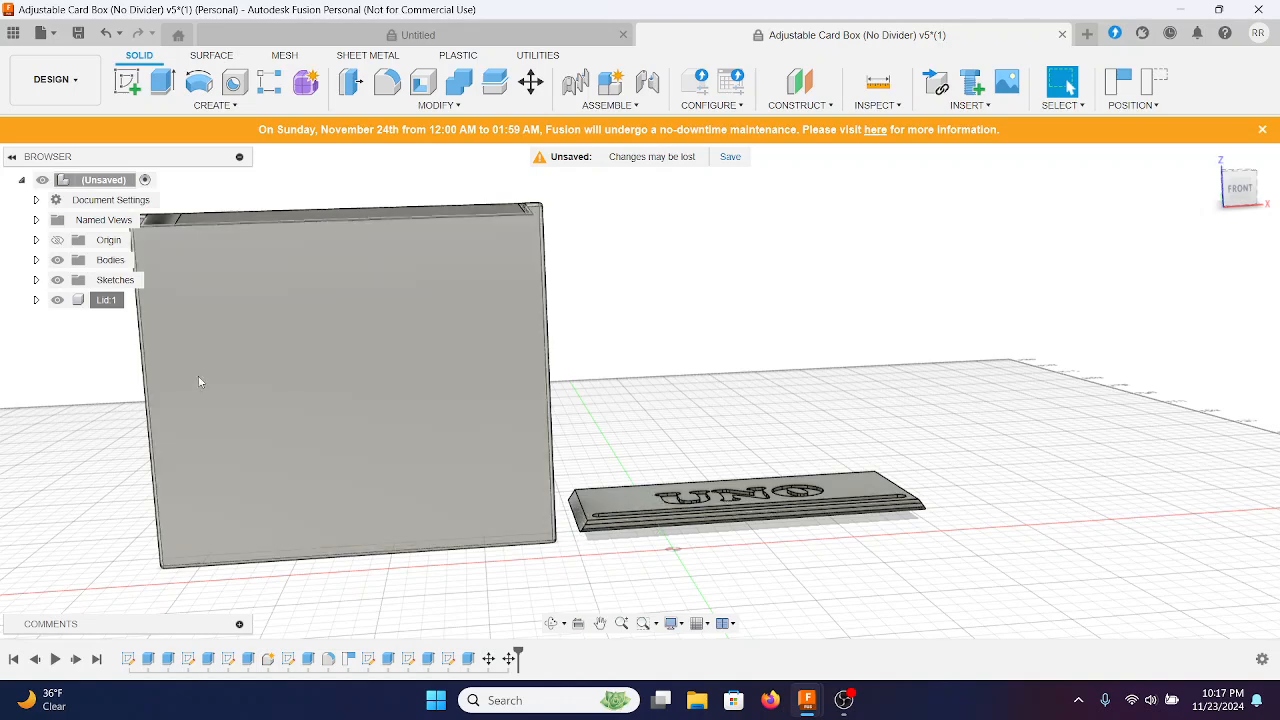
Lower the lid component toward the ground plane by about 2.8 mm in Z.
right_click(101, 302)
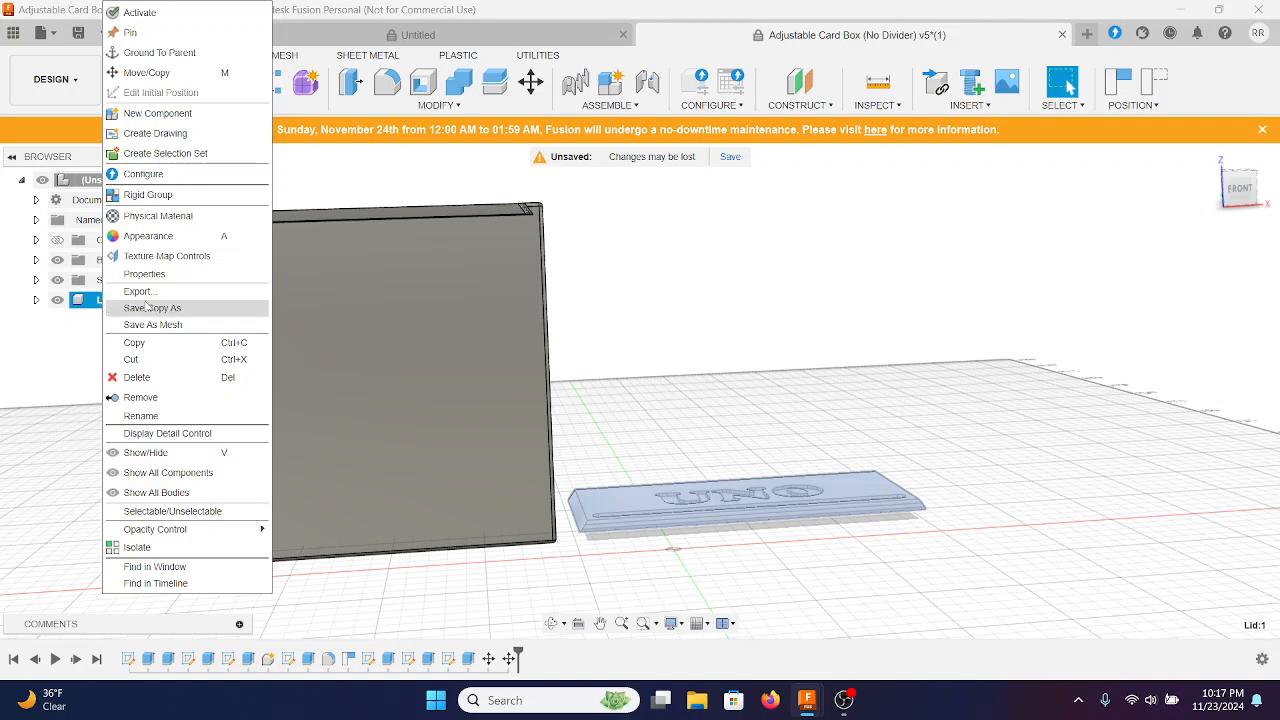
click(146, 72)
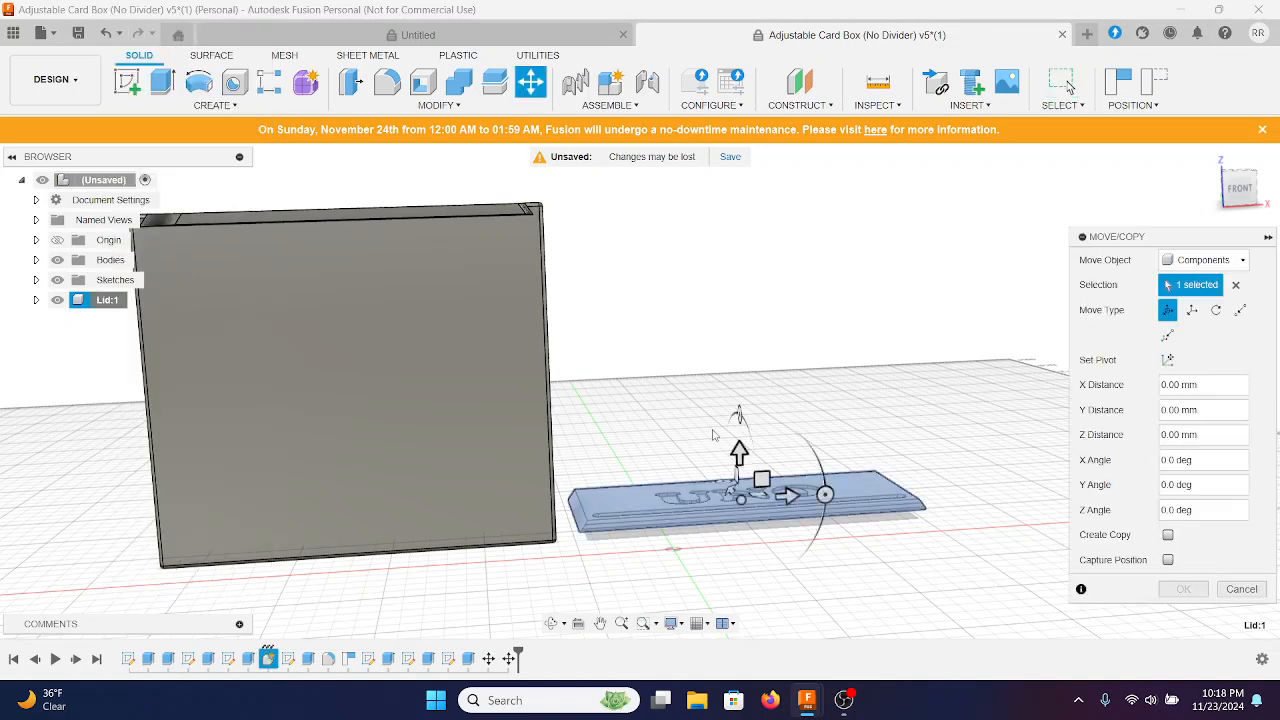
drag(762, 480, 764, 490)
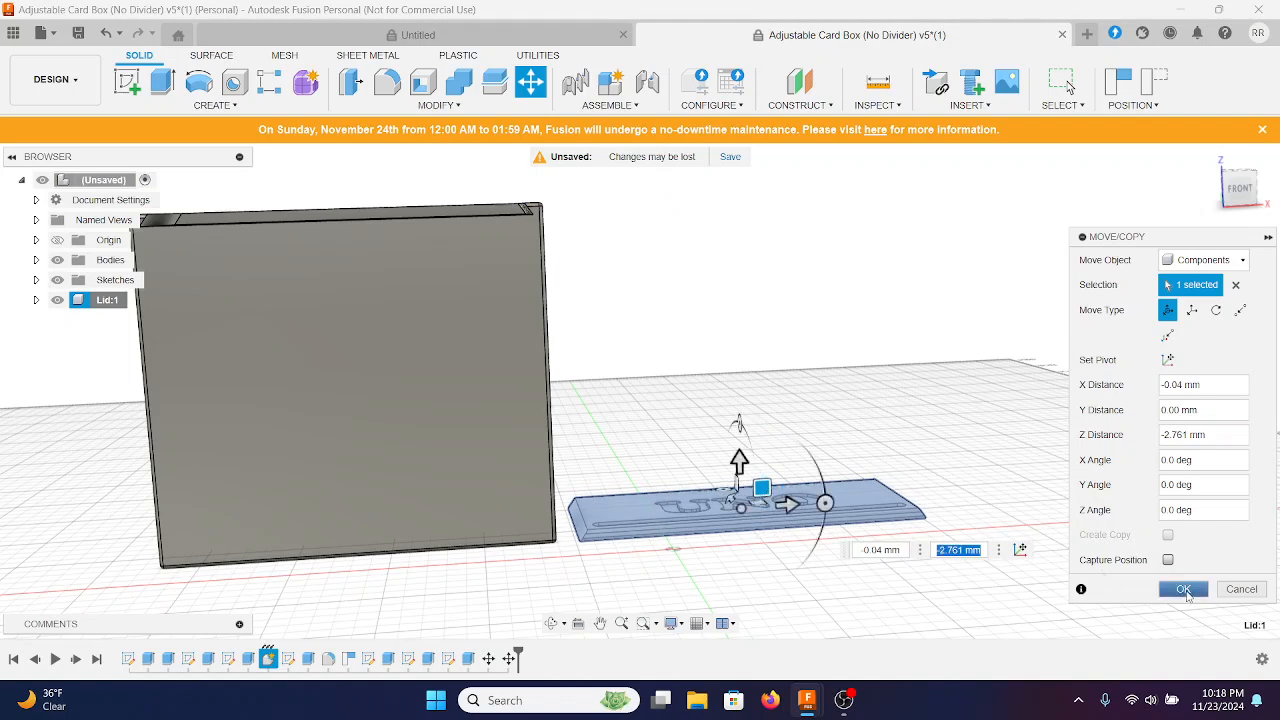
click(1184, 590)
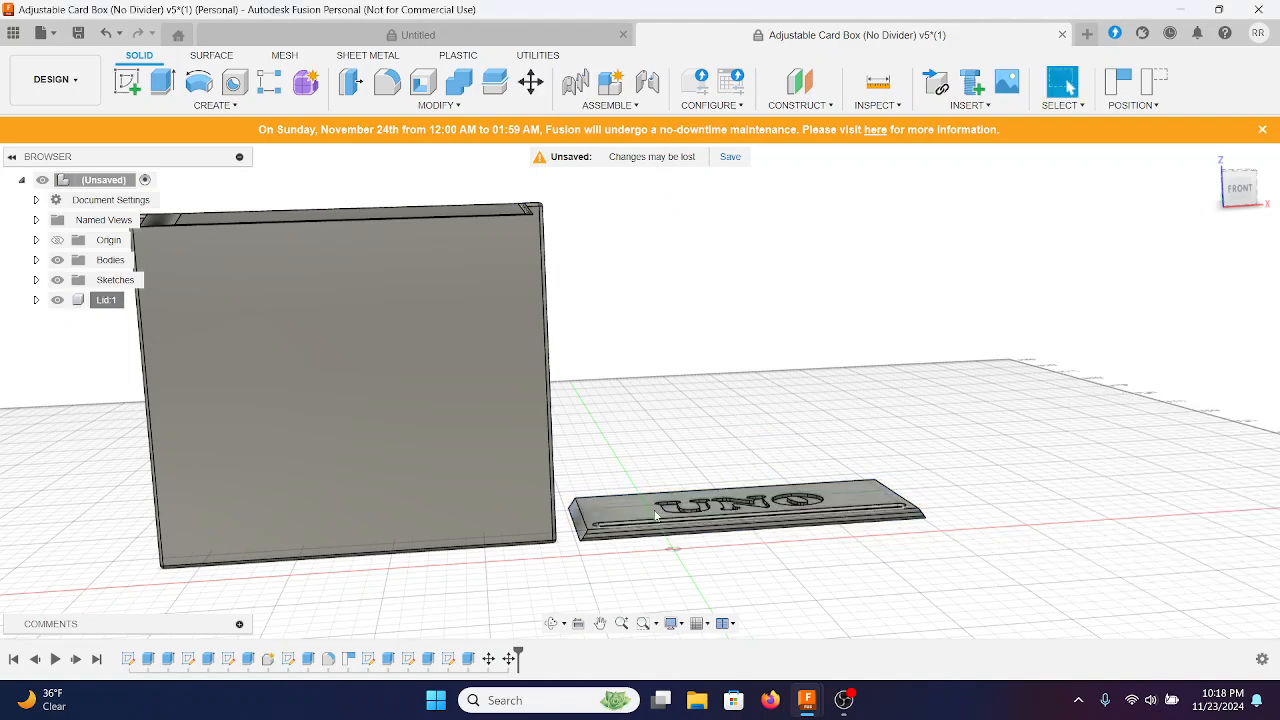
Replace the wording in the Left Text sketch on the box's side with "lol" and finish the sketch.
shift+middle_drag(656, 505, 656, 510)
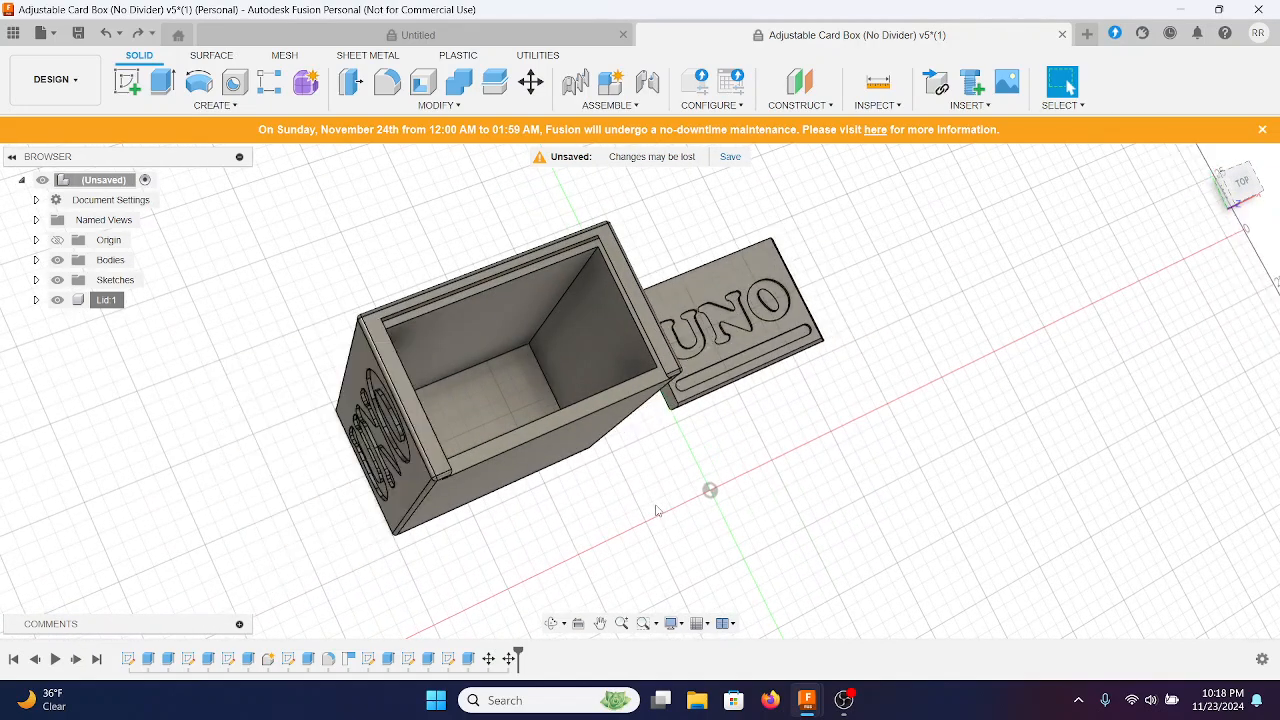
shift+middle_drag(656, 510, 656, 510)
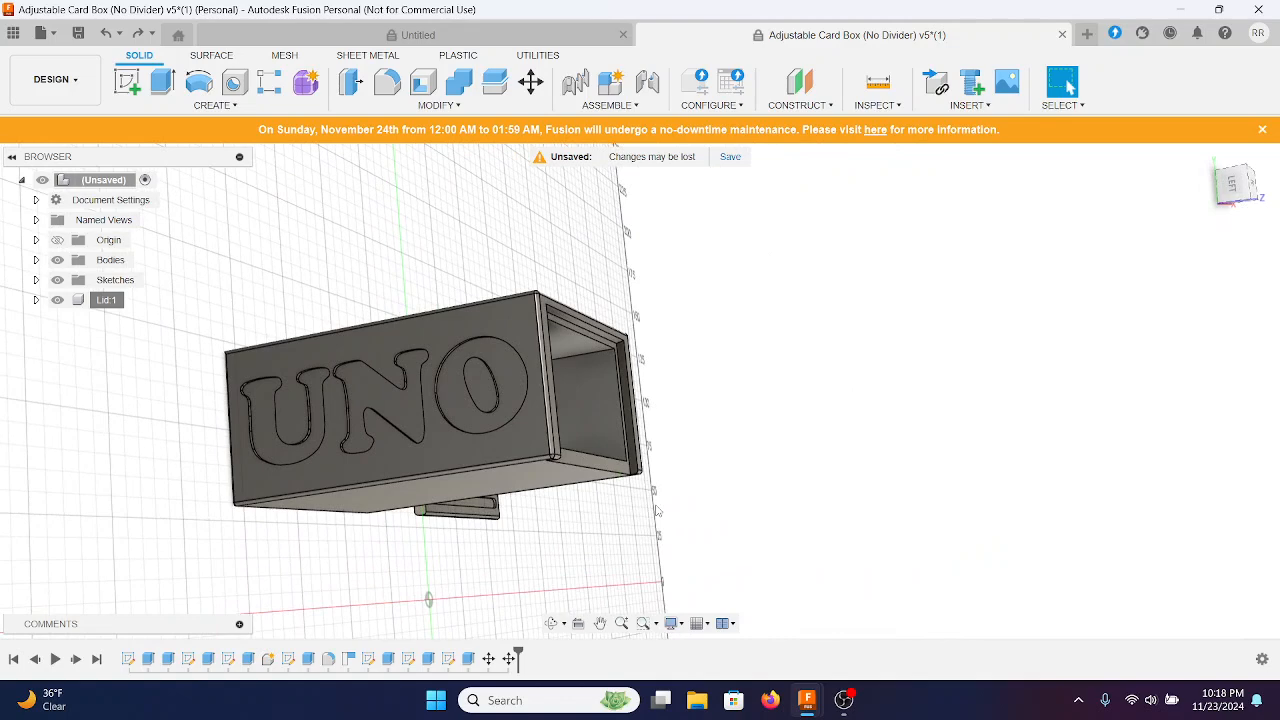
click(36, 280)
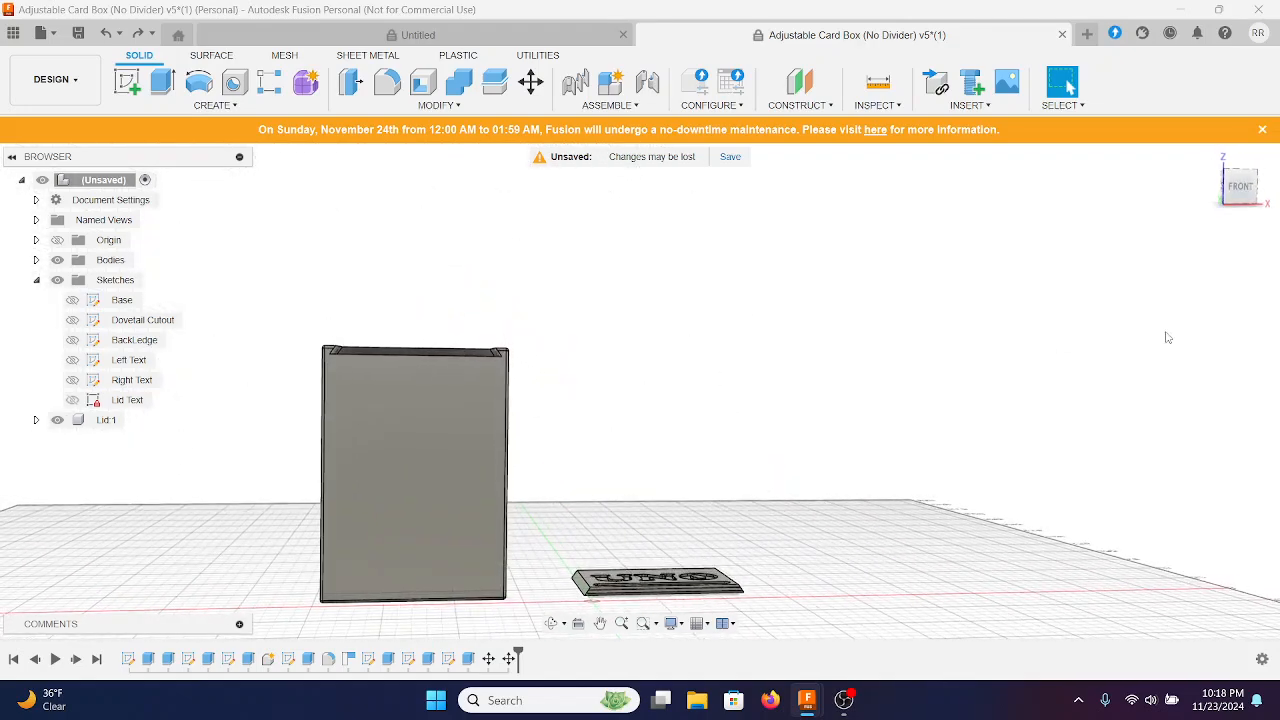
click(1241, 192)
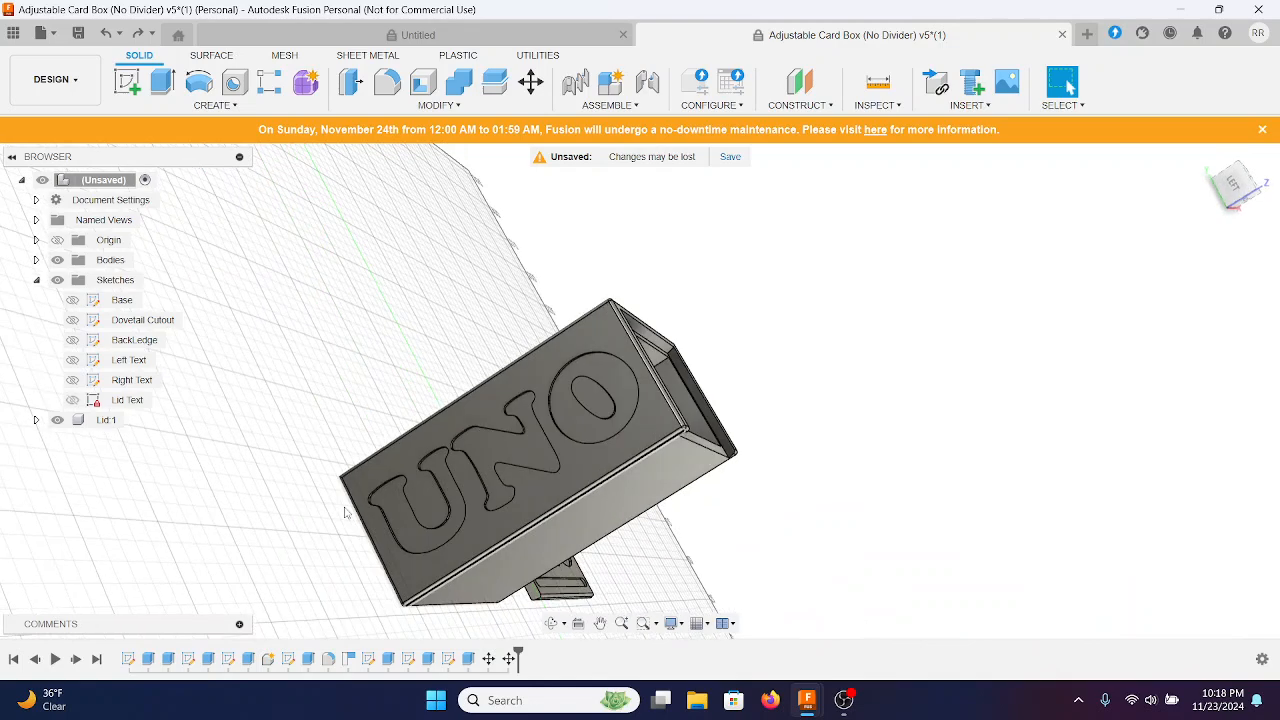
right_click(139, 362)
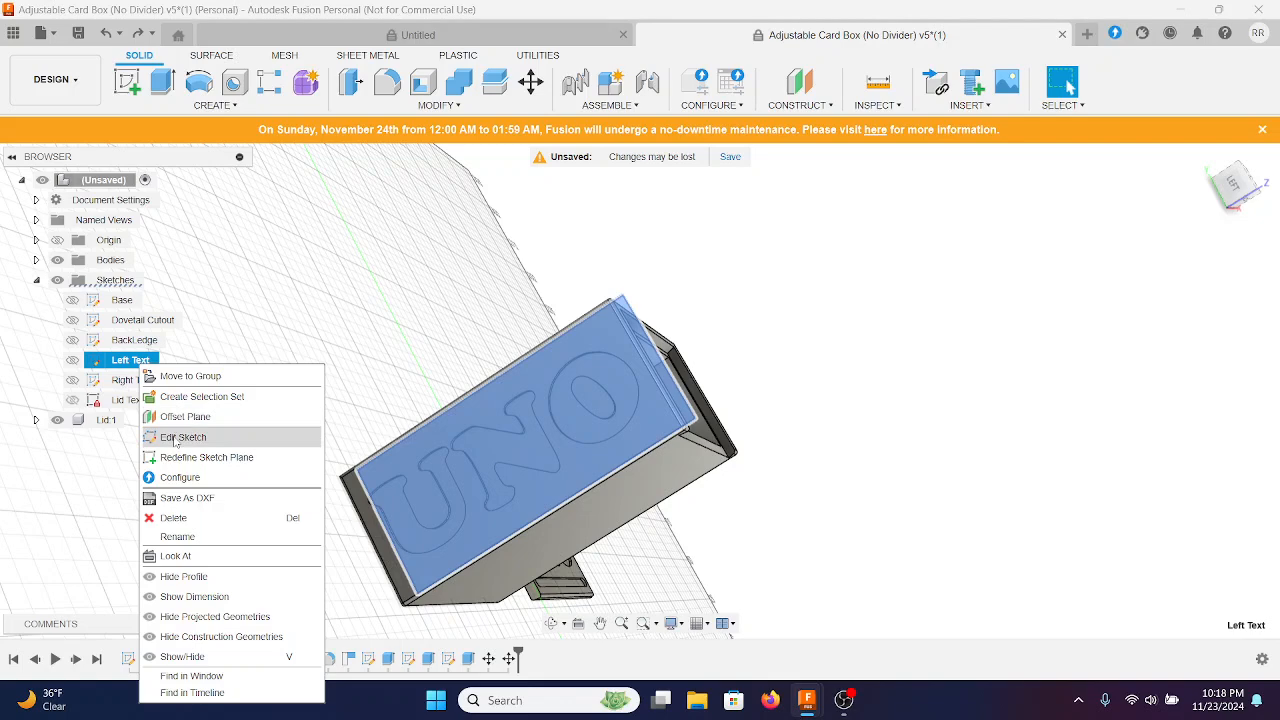
click(176, 438)
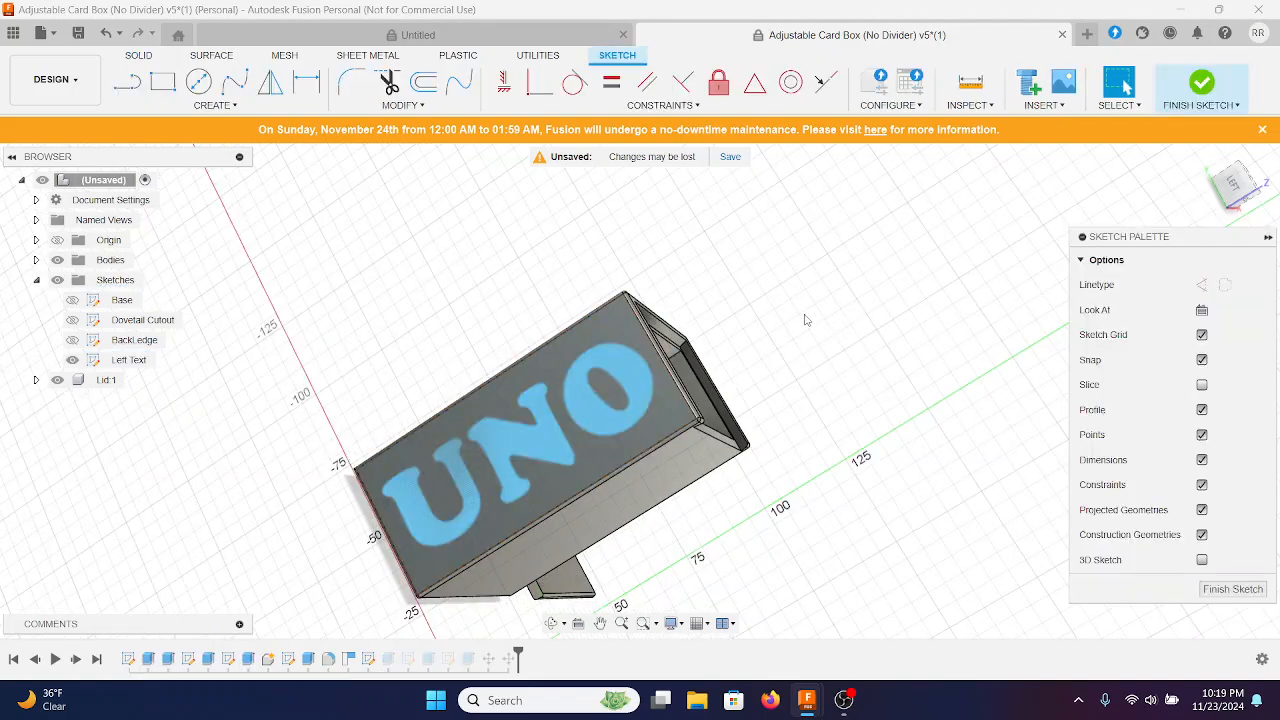
double_click(535, 449)
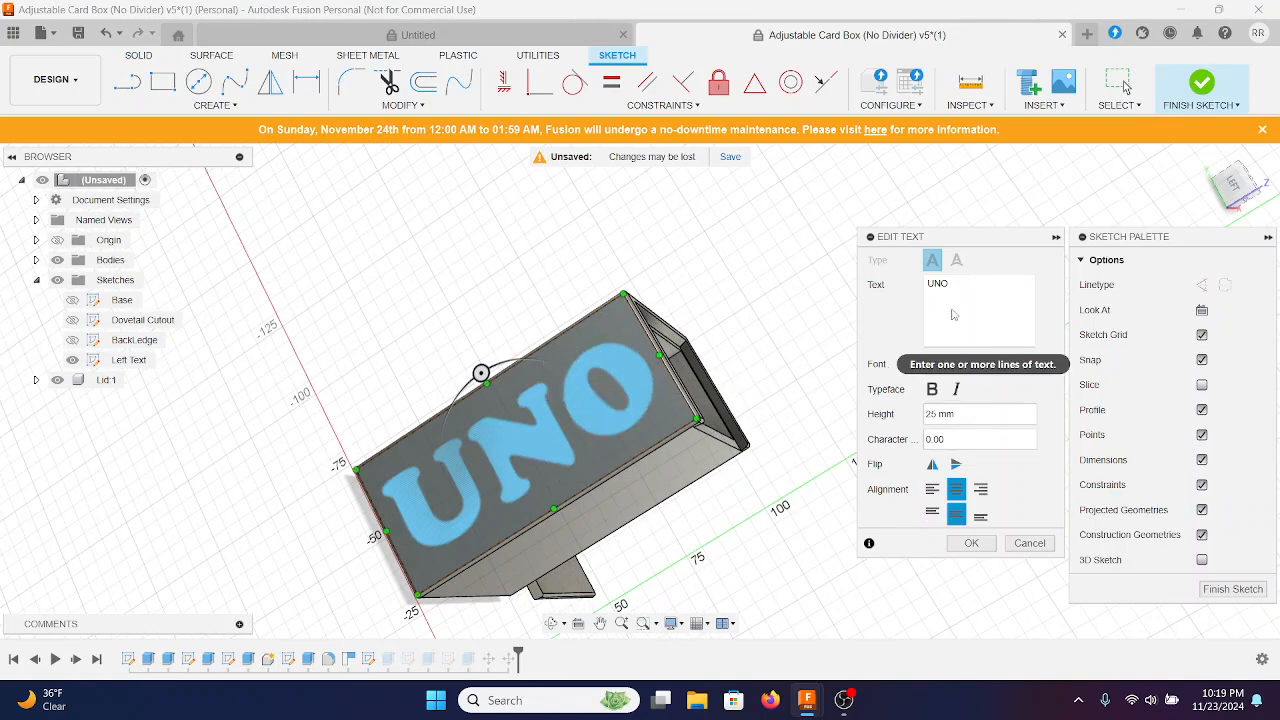
drag(966, 292, 898, 288)
text(lol)
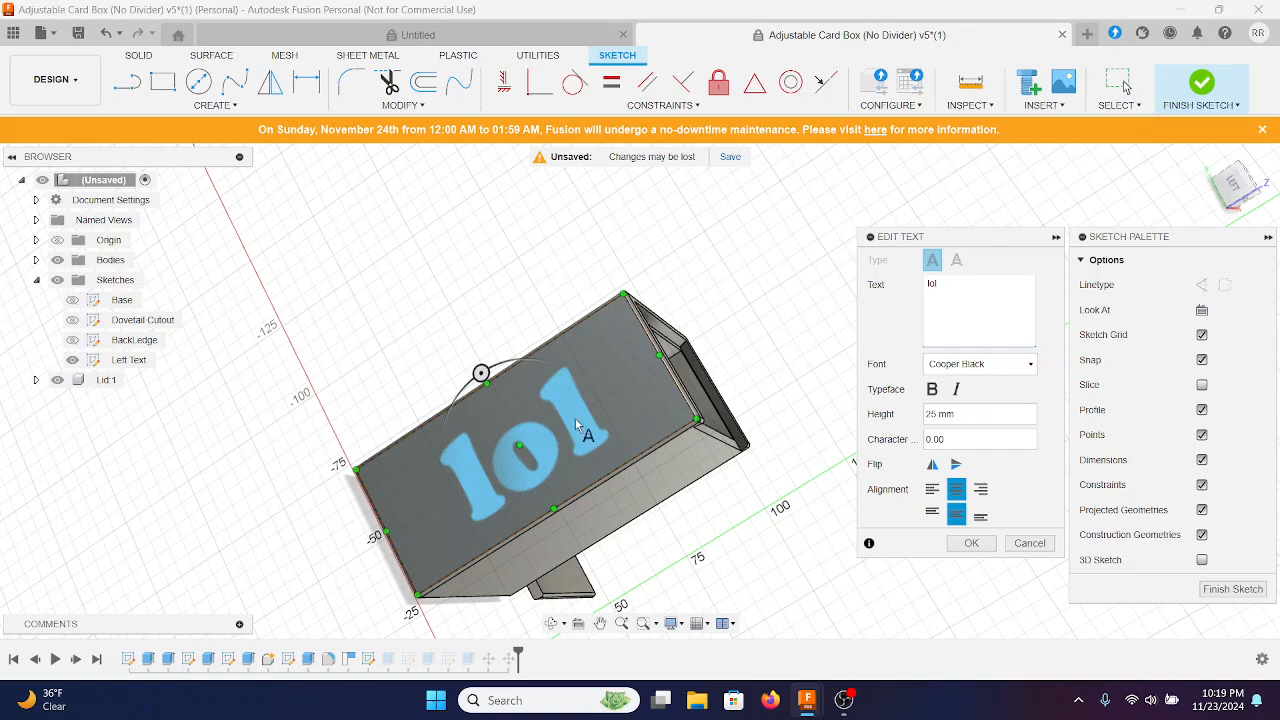
click(976, 546)
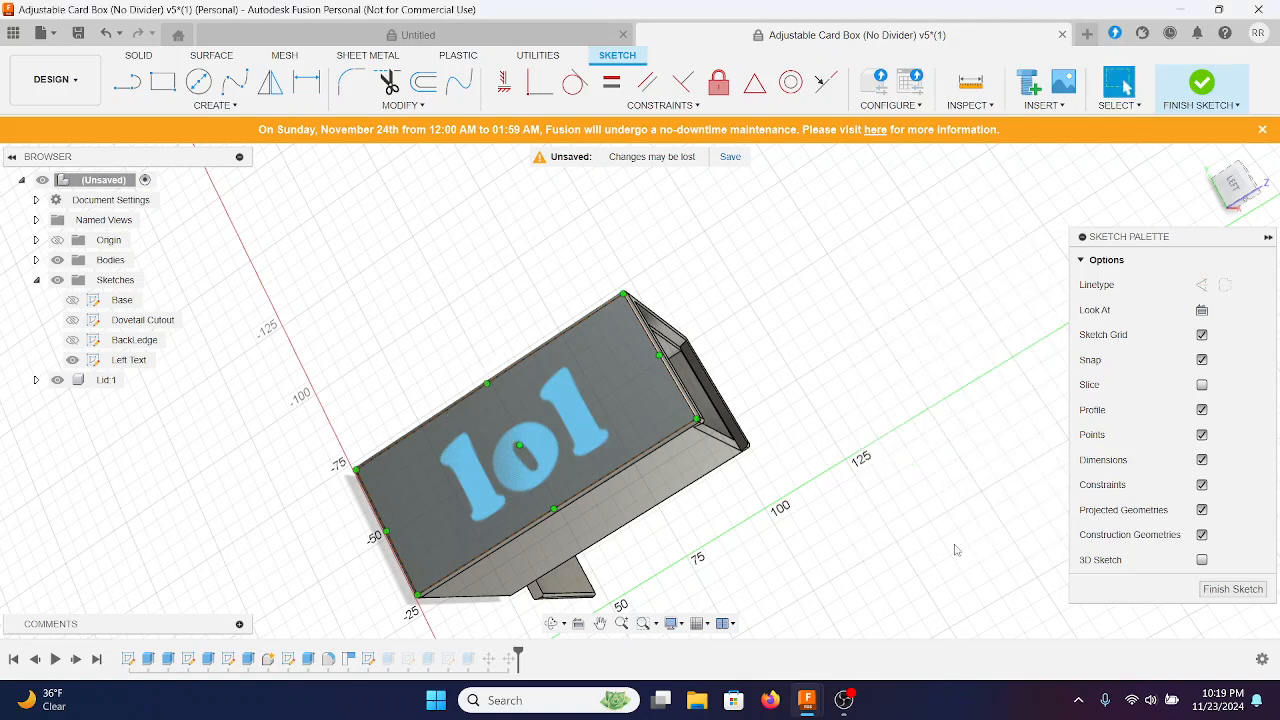
click(1233, 589)
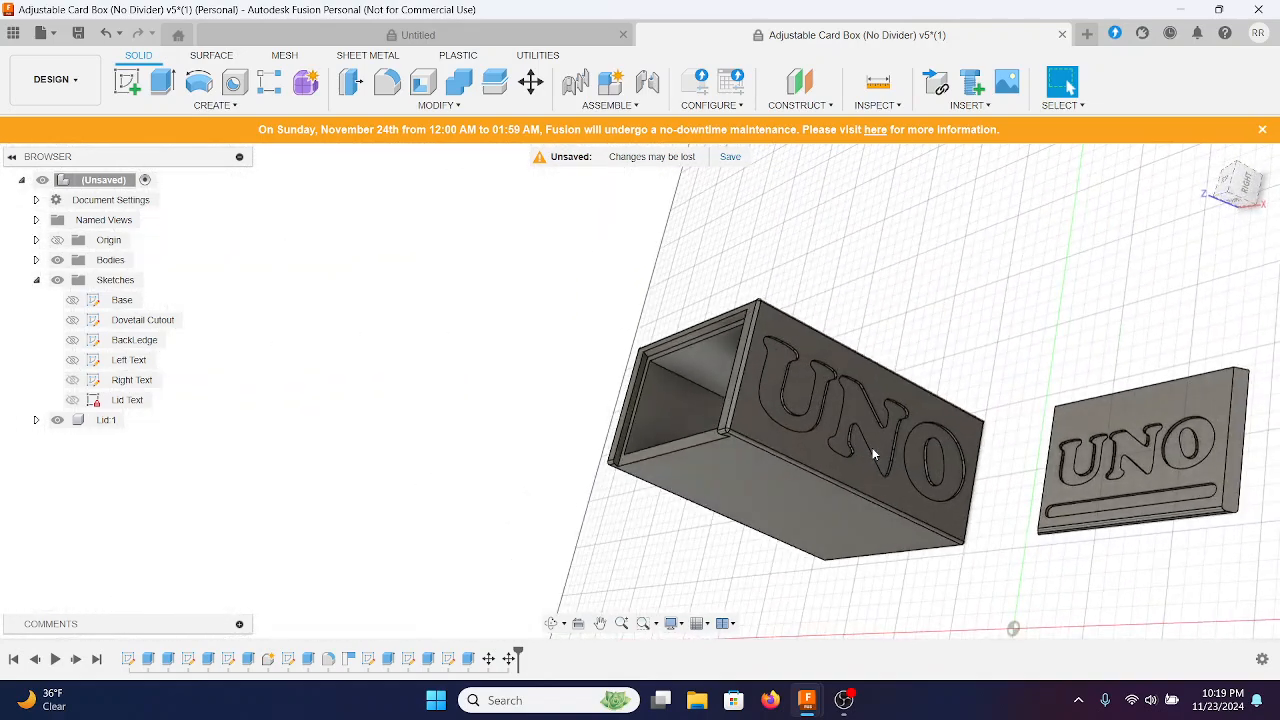
Replace the wording in the Right Text sketch on the opposite side with "lolo" and finish the sketch.
right_click(137, 384)
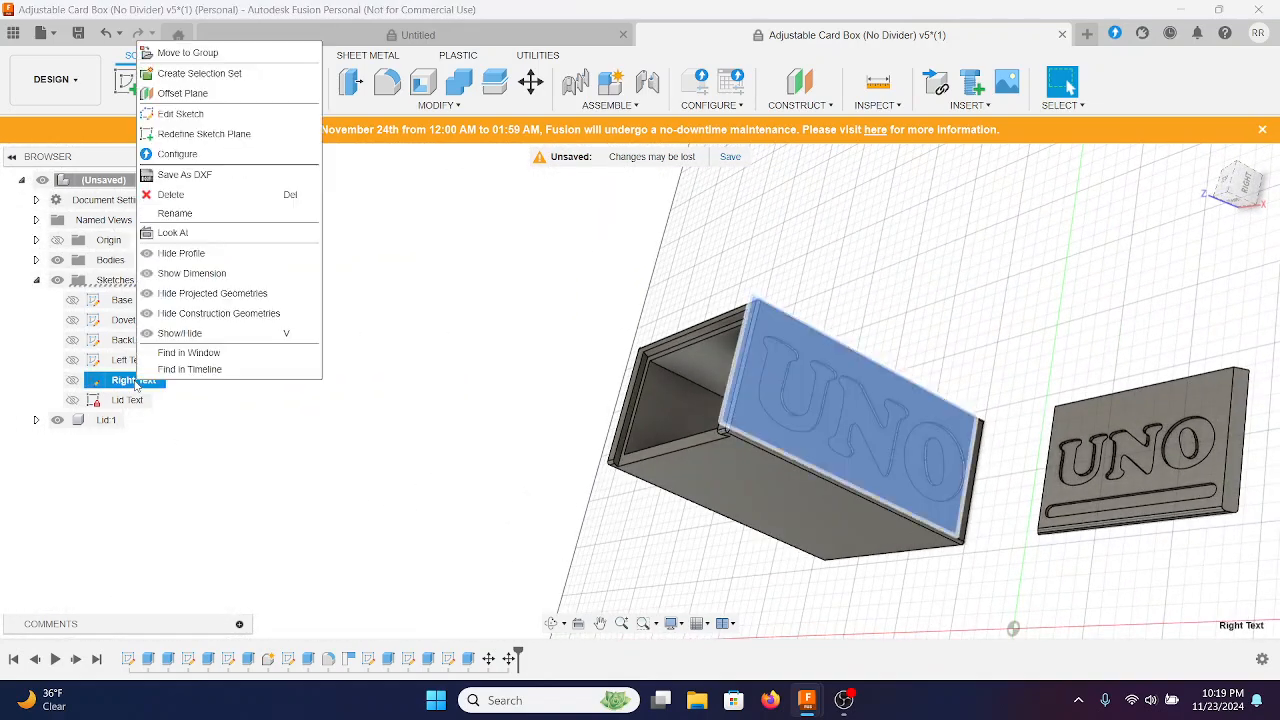
click(180, 113)
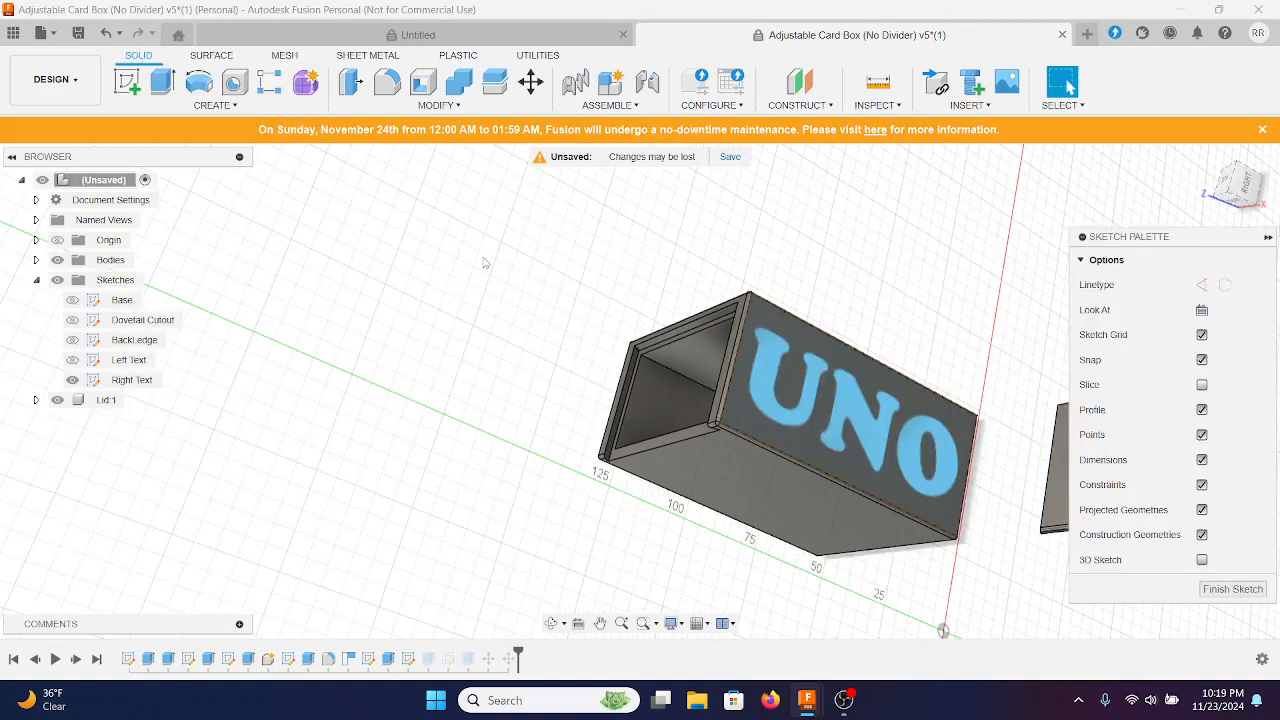
double_click(768, 399)
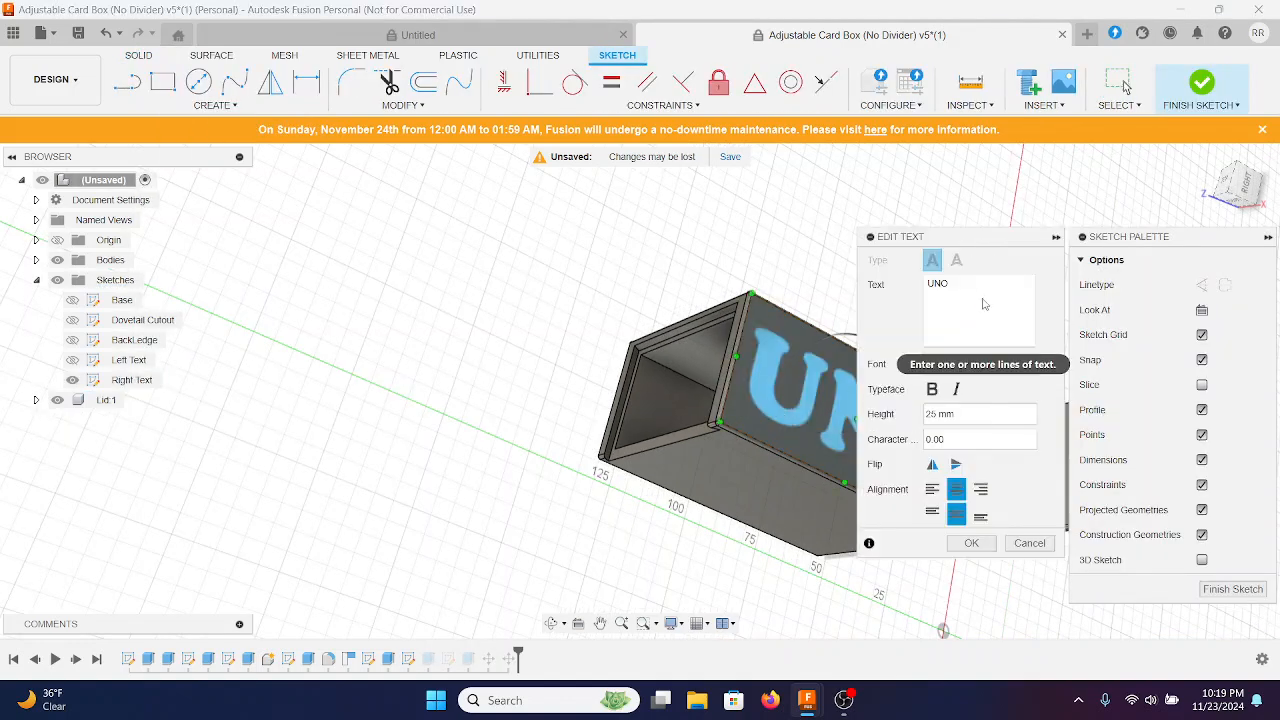
text(lolo)
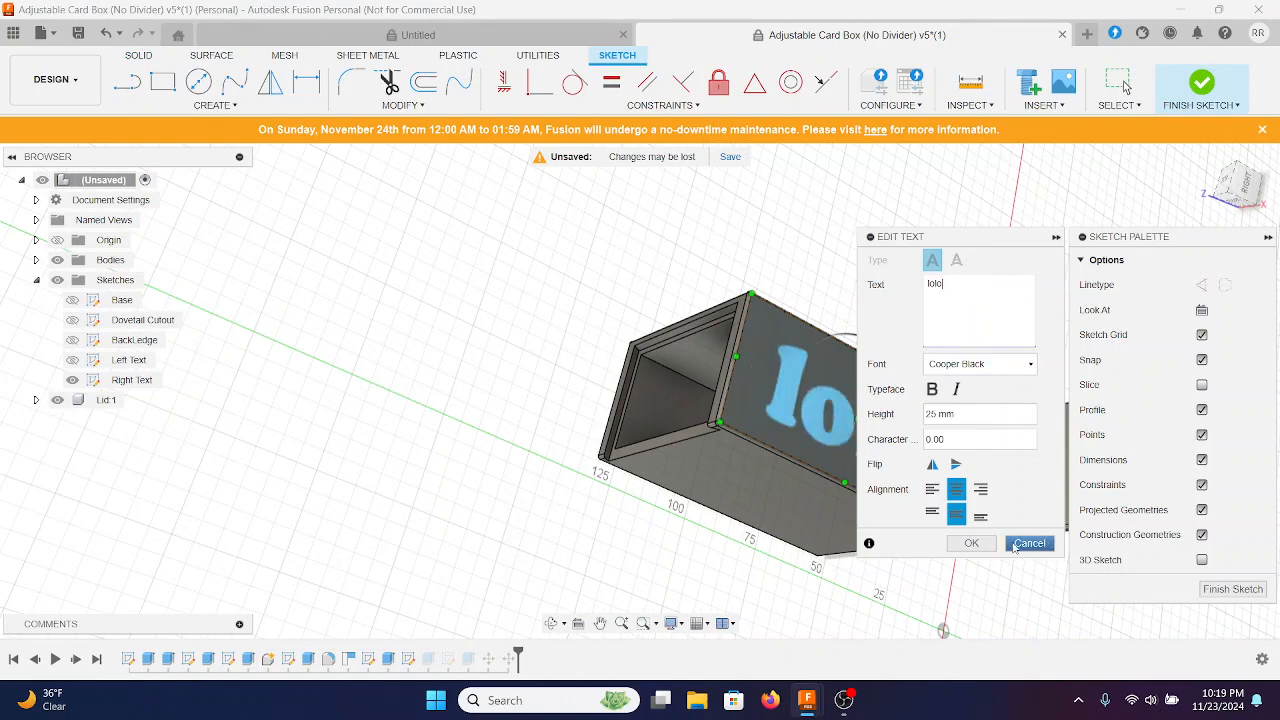
click(971, 543)
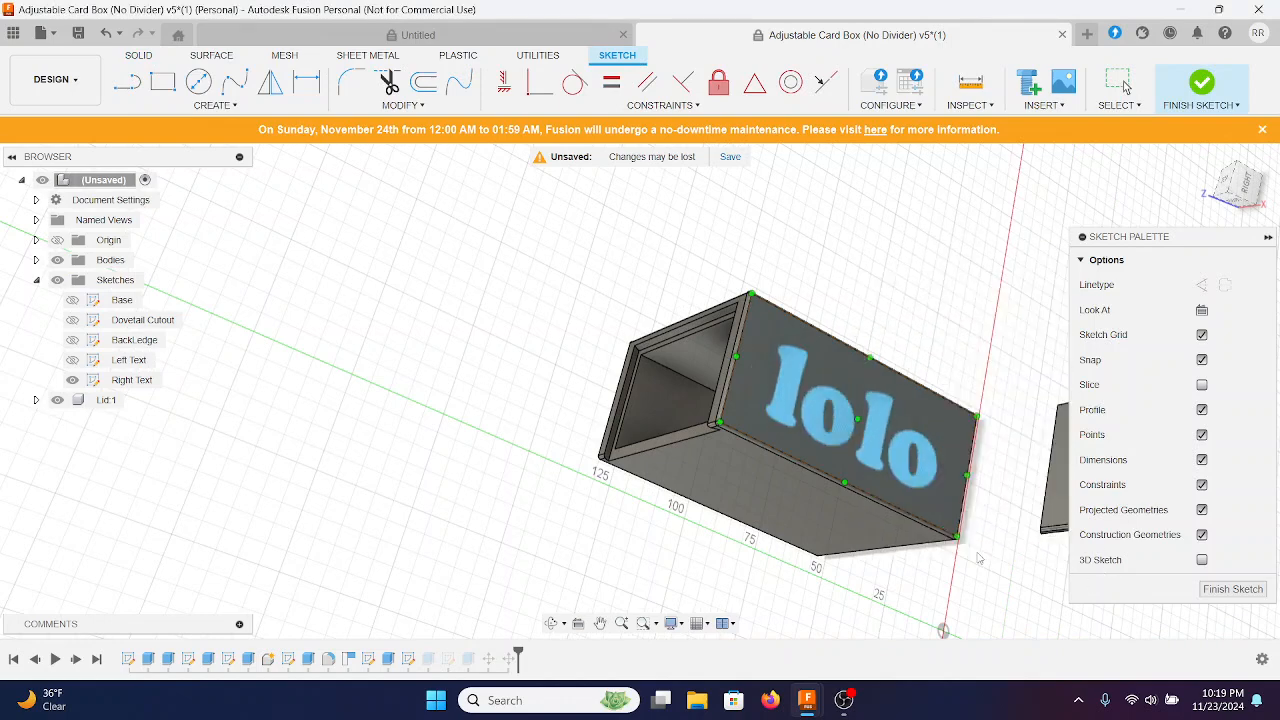
click(1233, 589)
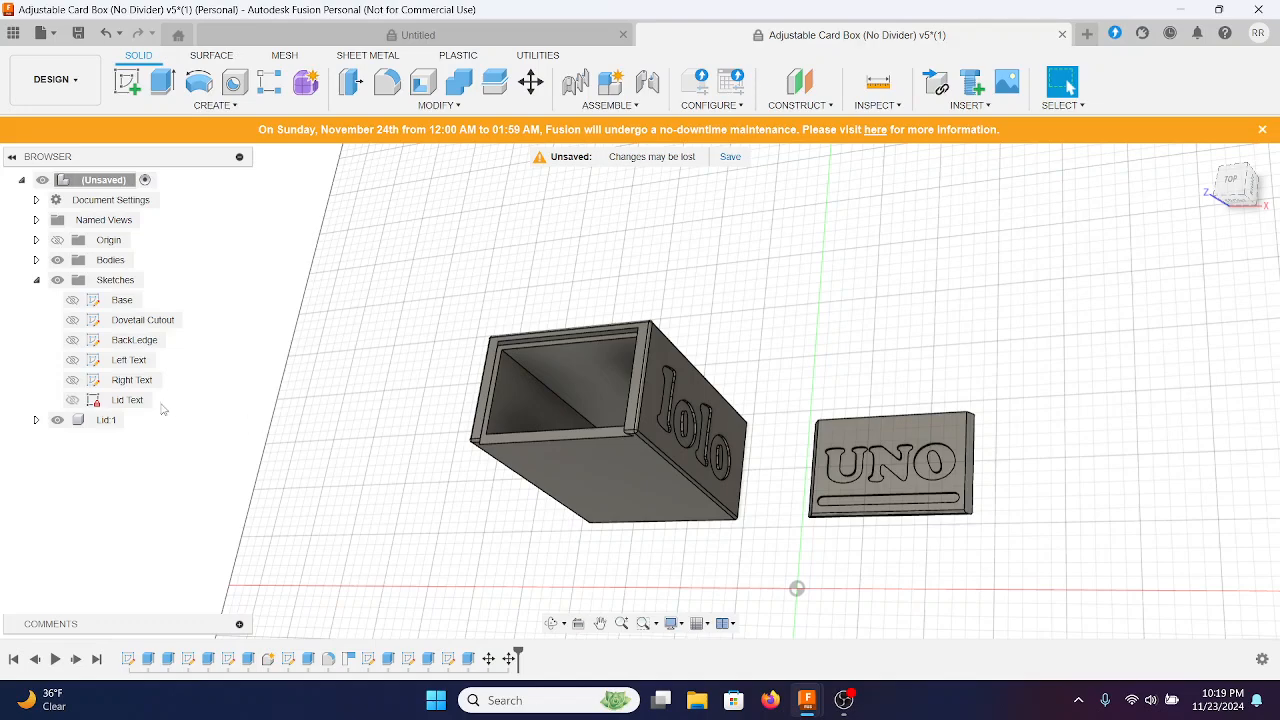
Replace the wording in the Lid Text sketch with "popo" on a single line and finish the sketch.
right_click(107, 401)
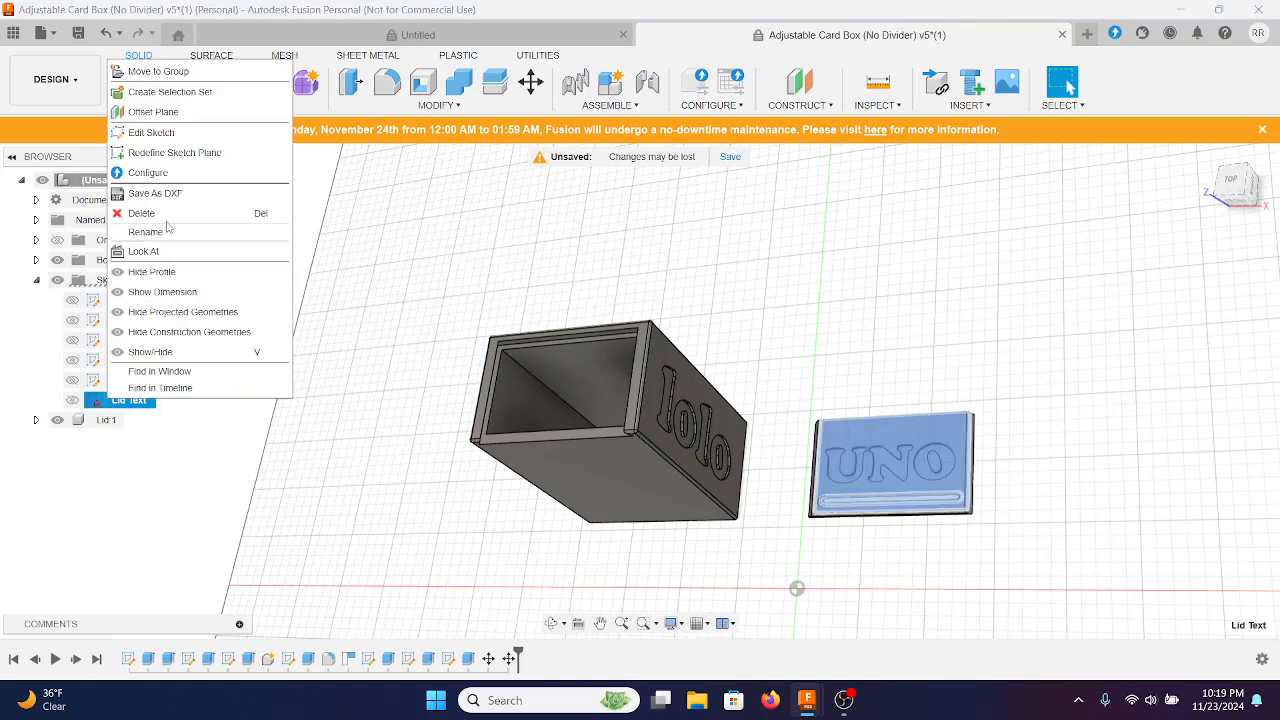
click(160, 132)
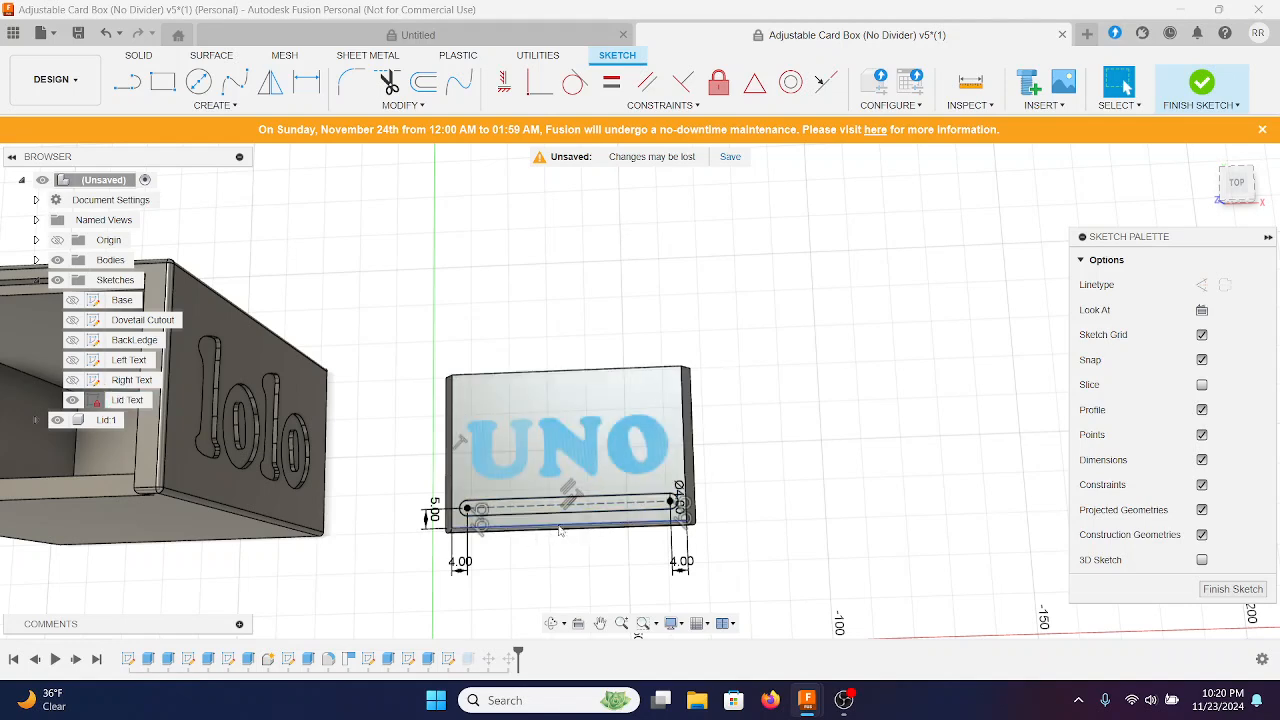
double_click(570, 445)
click(976, 295)
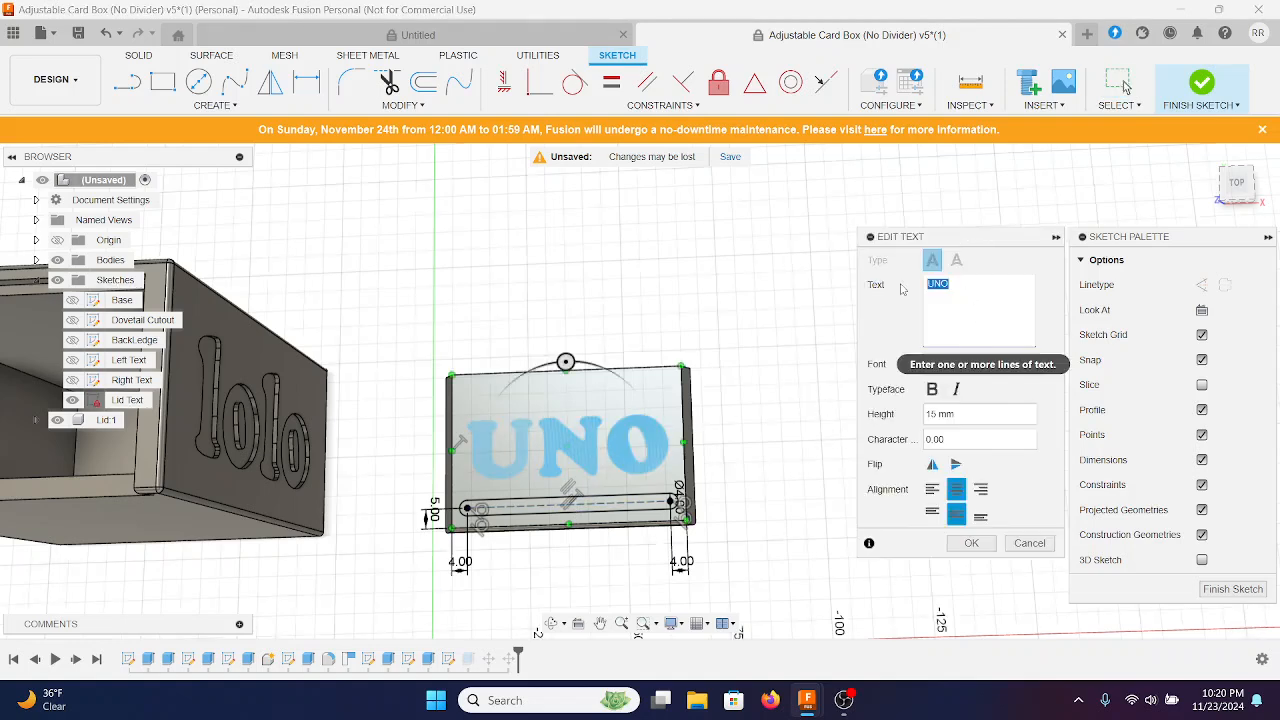
text(popo)
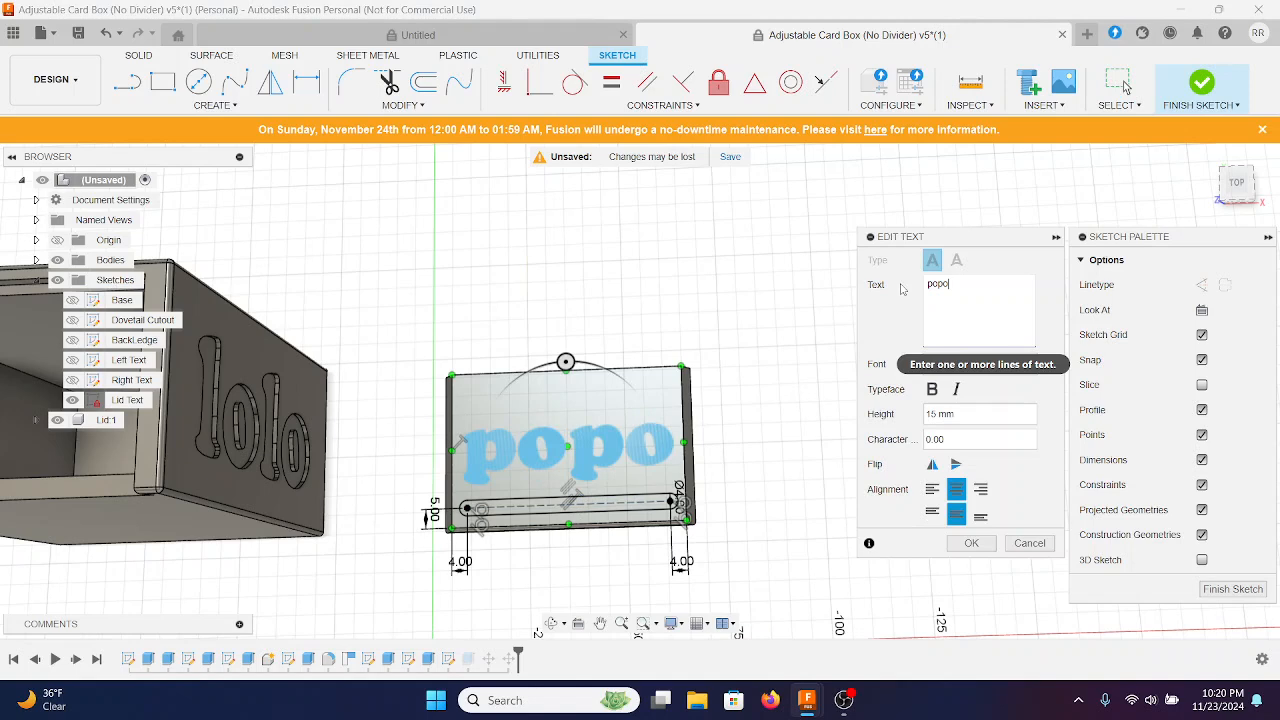
key(Return)
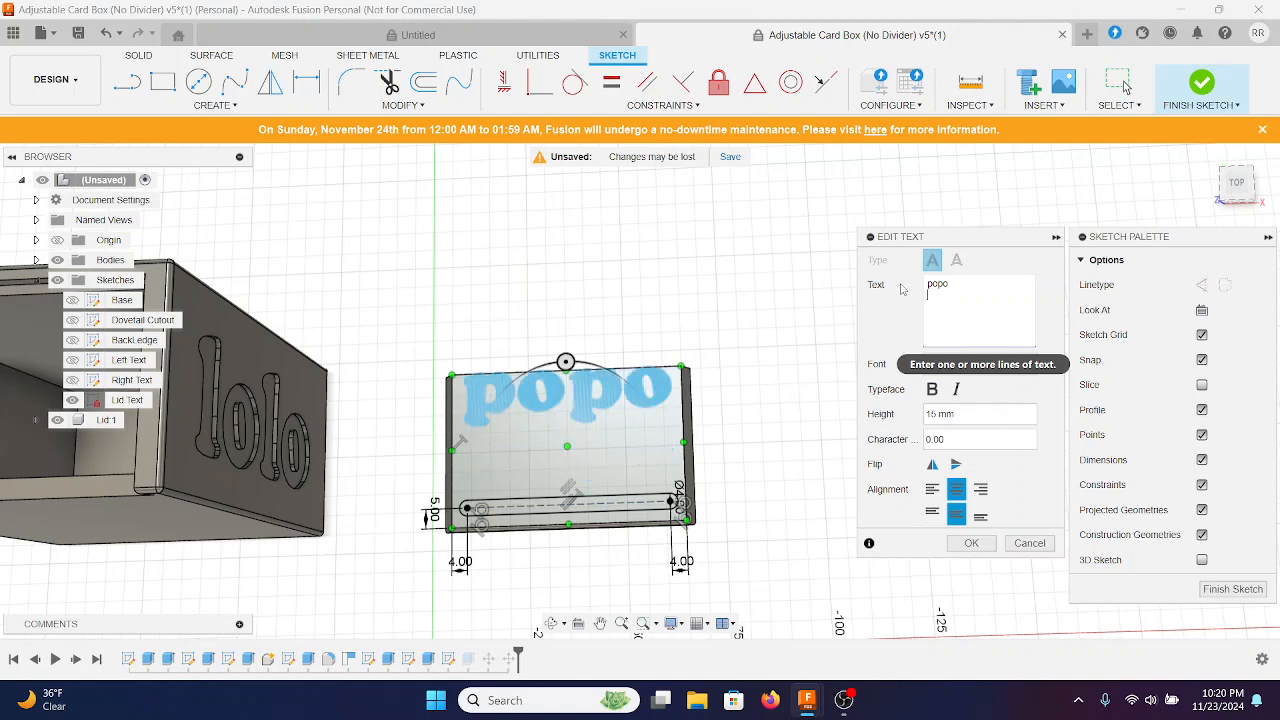
key(BackSpace)
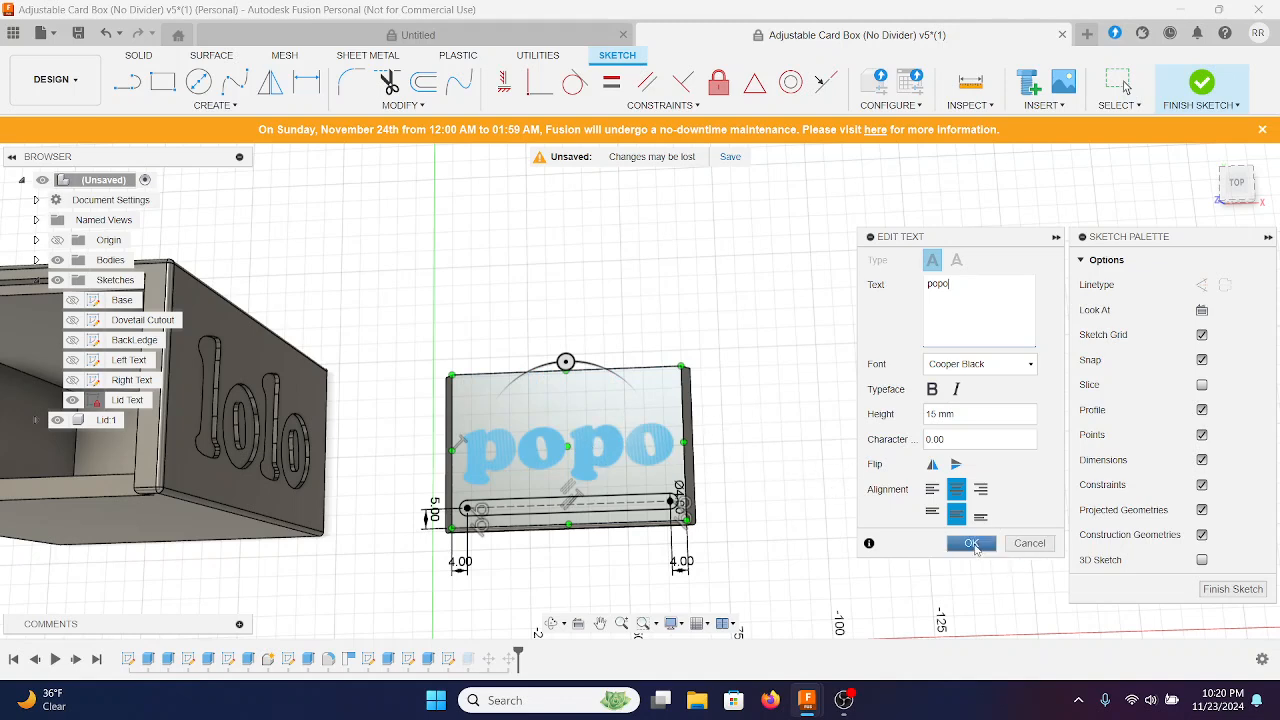
click(972, 543)
click(1233, 589)
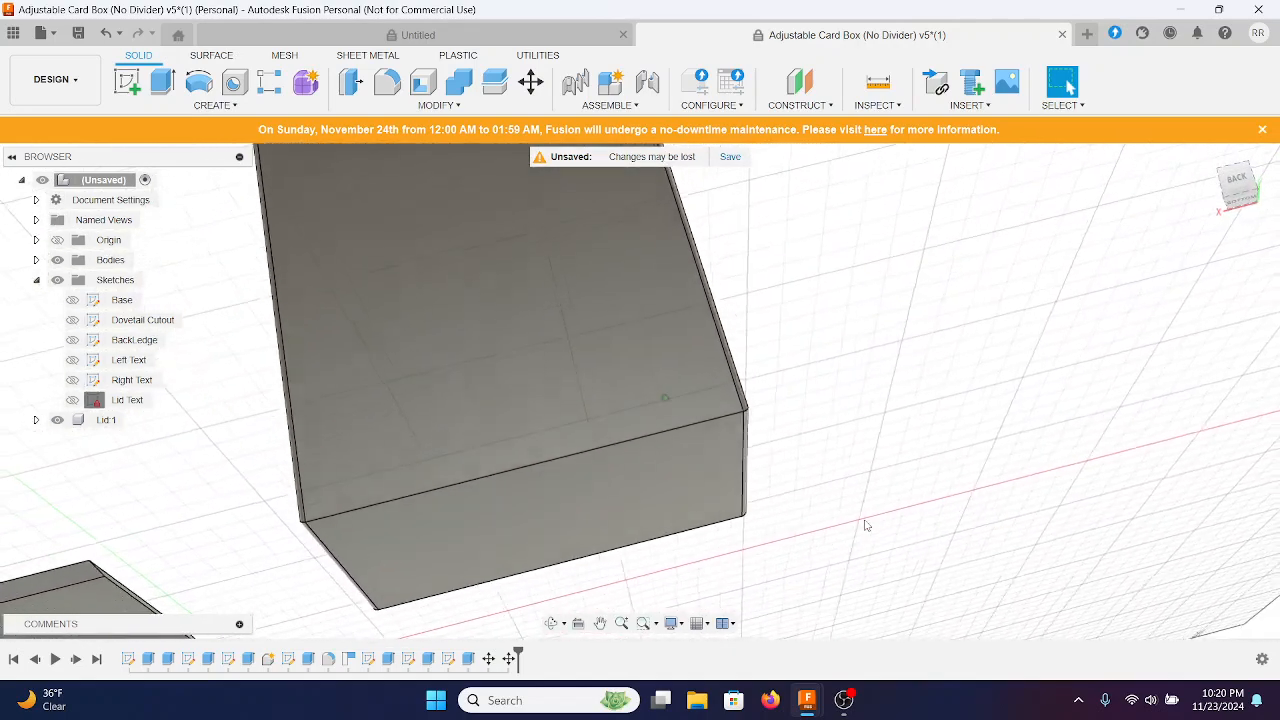
Undo the text edits made to the box's two sides and the lid.
key(ctrl+z)
key(ctrl+z)
key(ctrl+z)
key(ctrl+z)
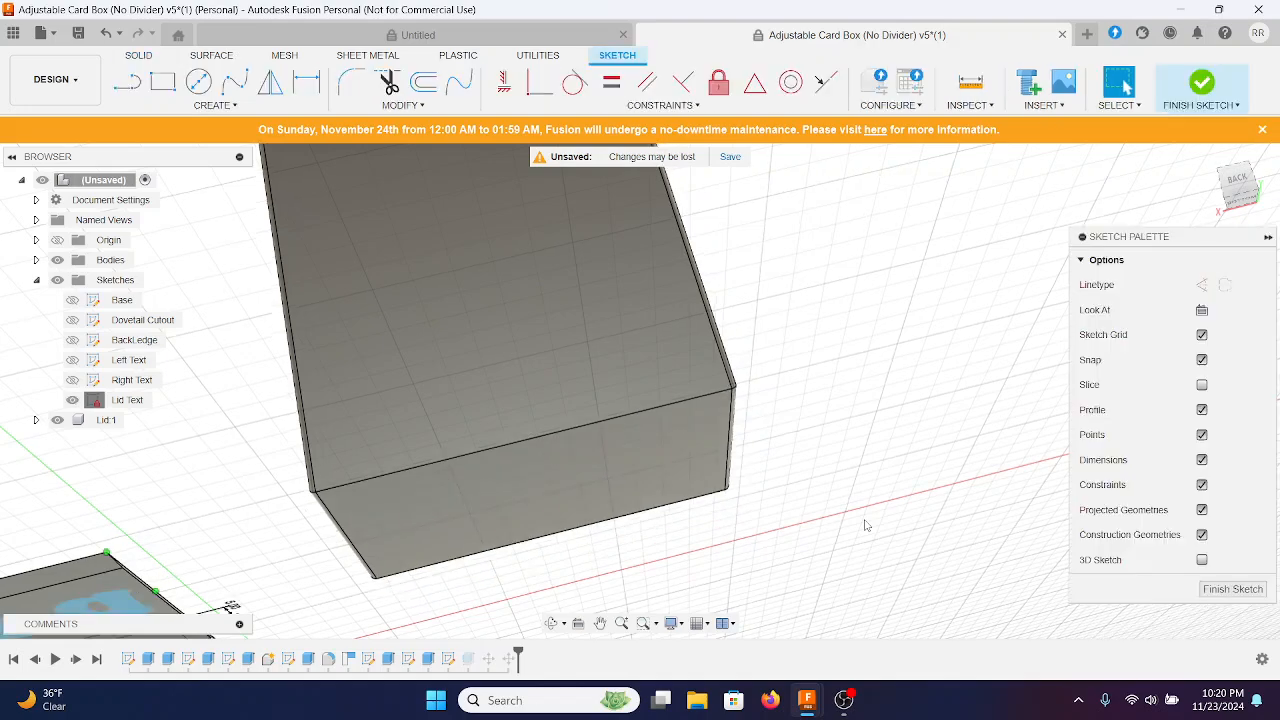
key(ctrl+y)
key(ctrl+y)
key(ctrl+y)
key(ctrl+y)
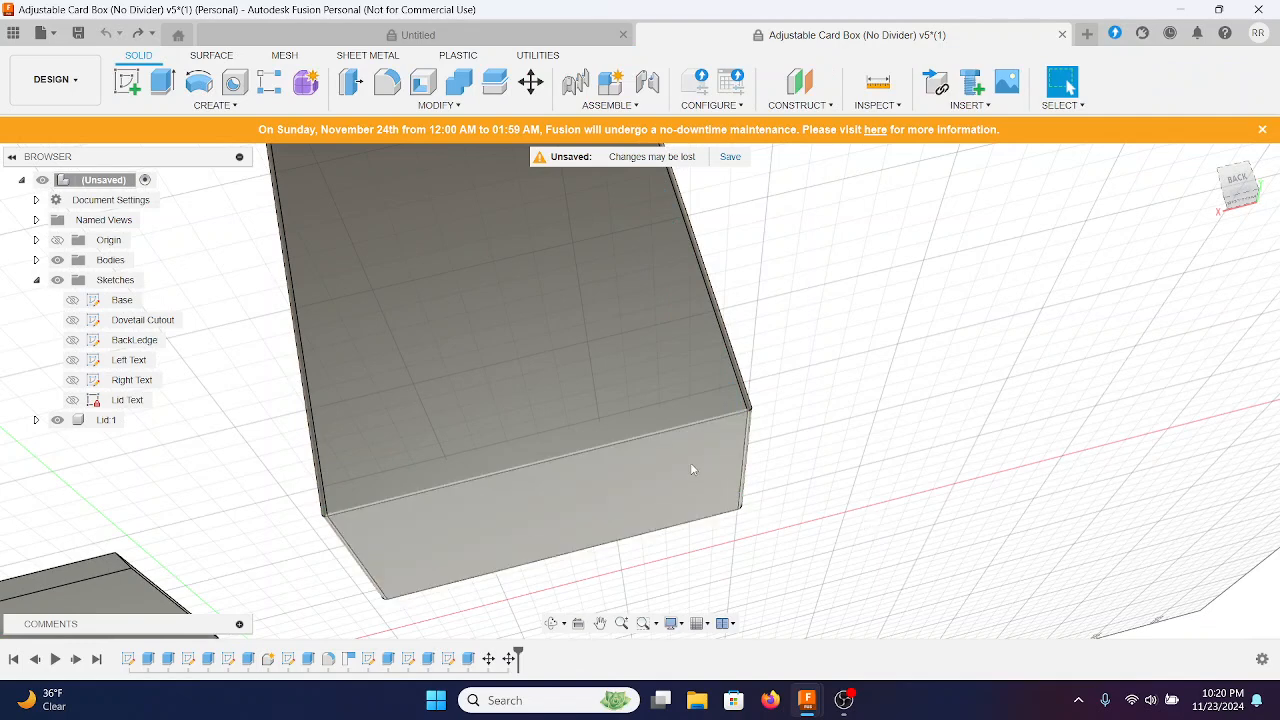
Fillet the edge where the box's back wall meets its underside with a constant 1 mm radius.
scroll(607, 475, up, 2)
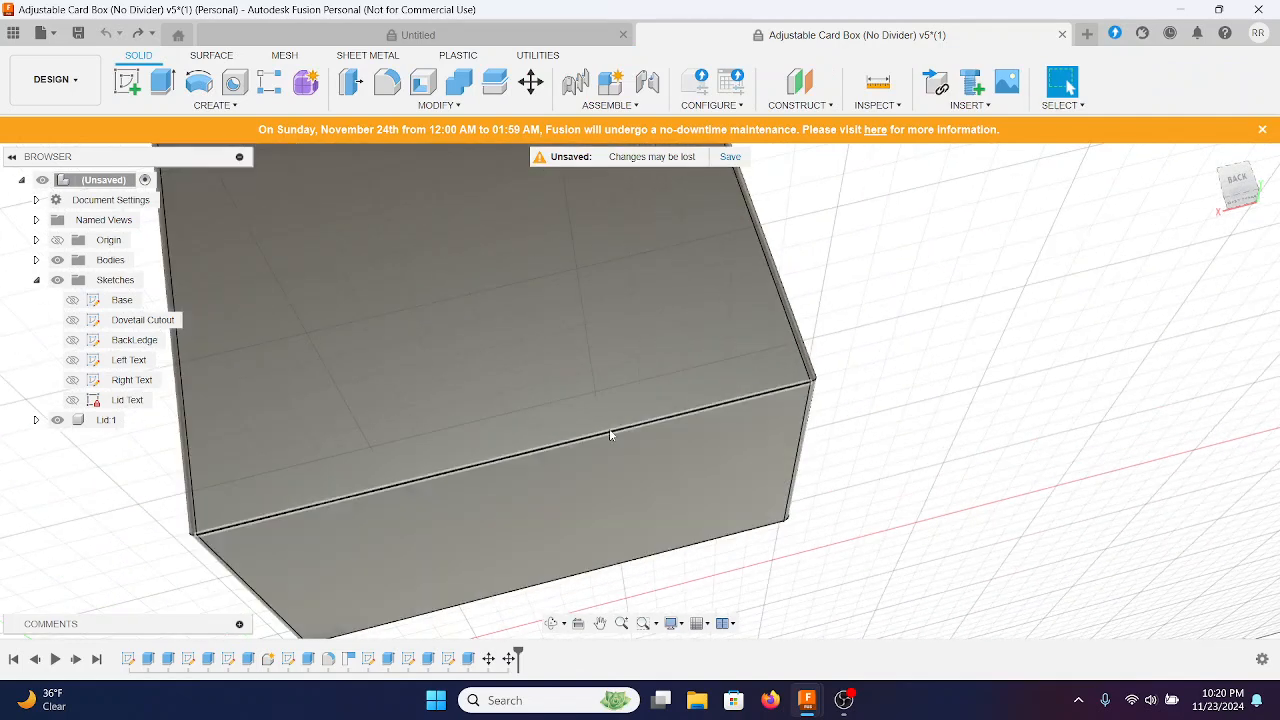
click(613, 436)
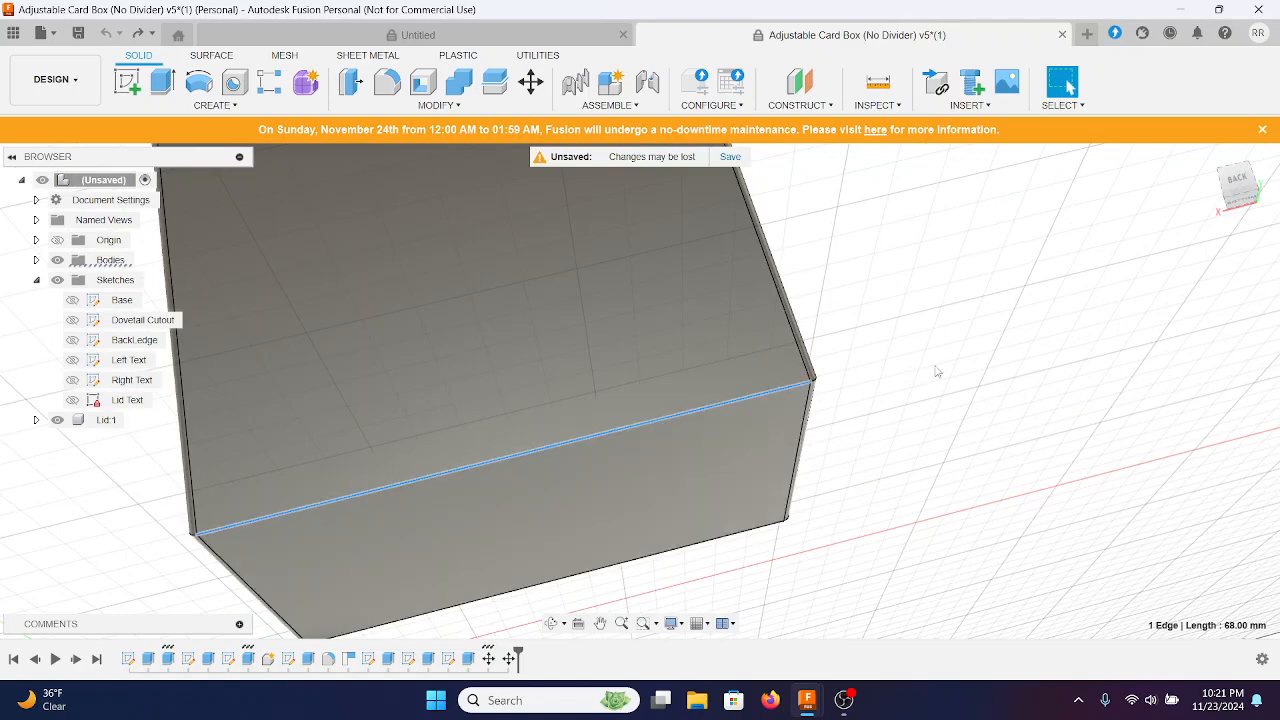
click(387, 84)
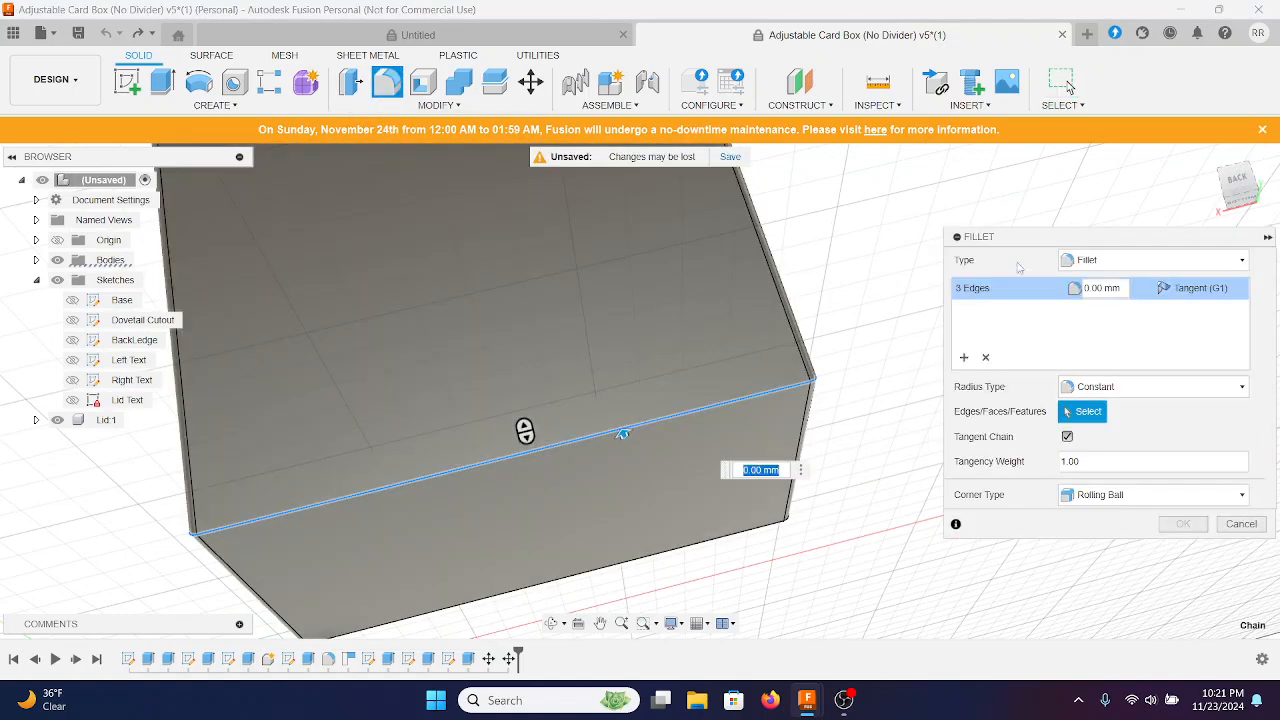
click(1125, 287)
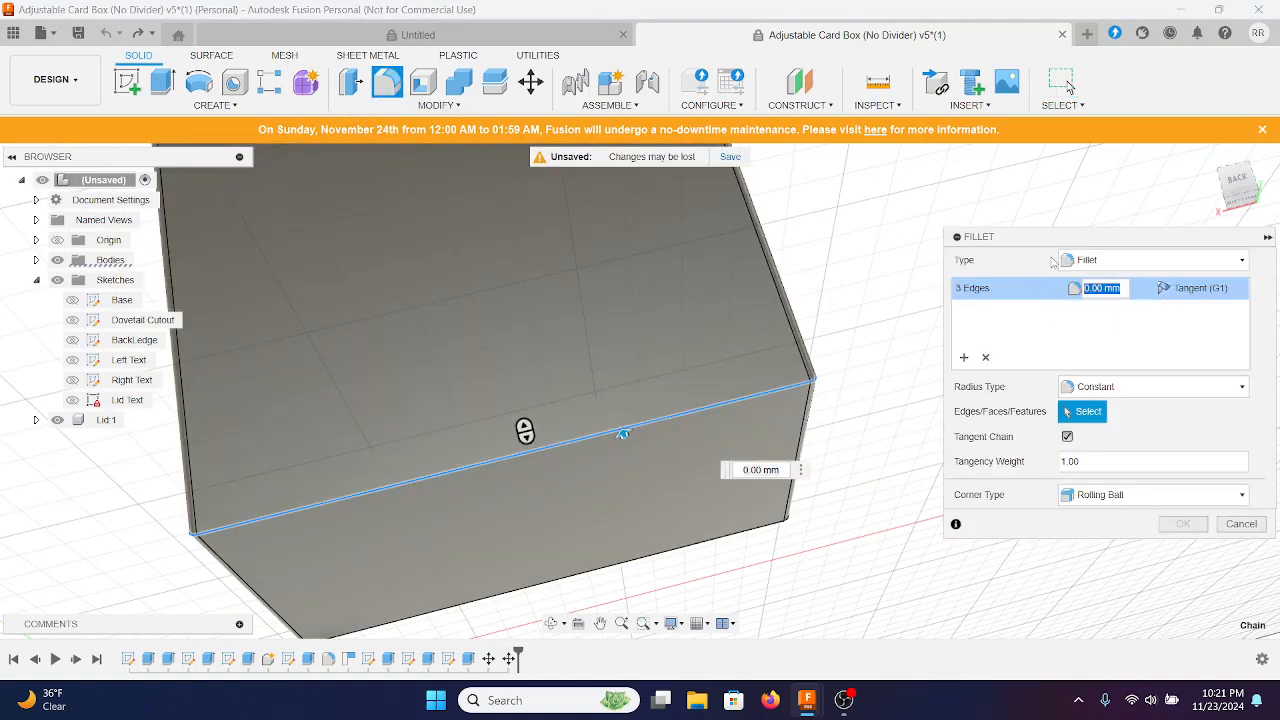
text(1)
key(Return)
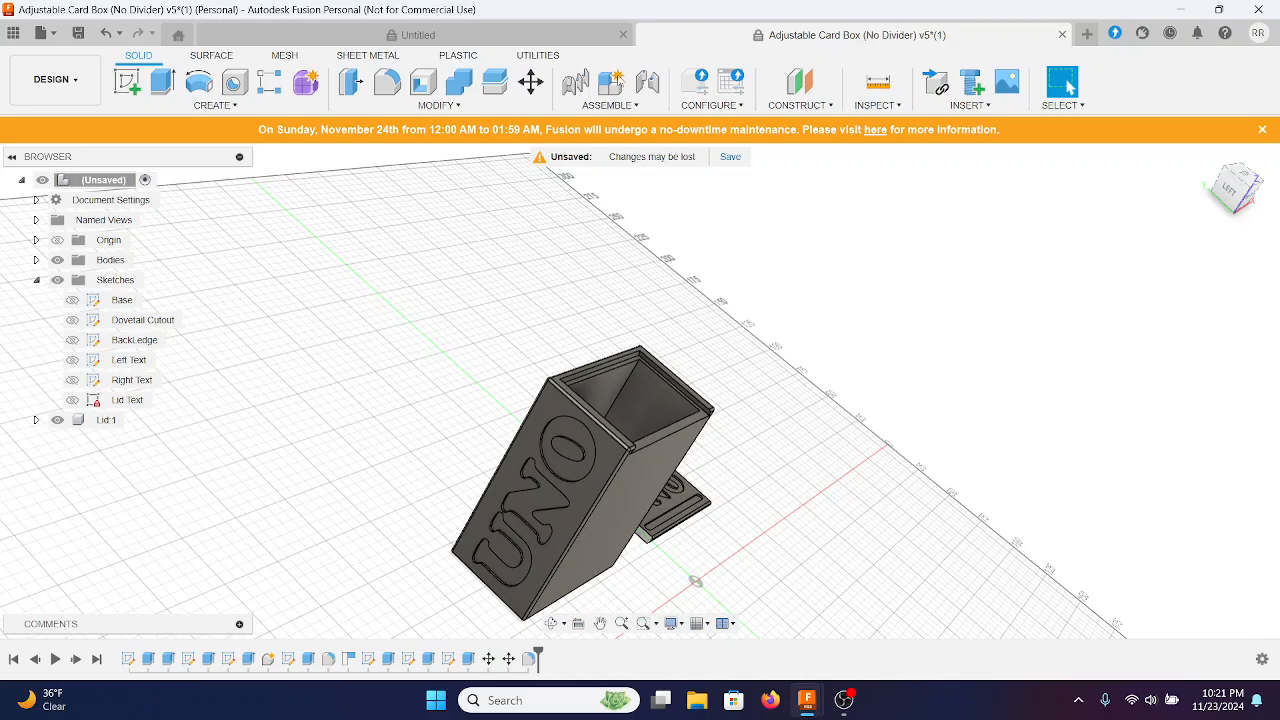
Export the design to the Desktop as the Fusion archive "Adjustable Card Box (No Divider) v5", replacing the existing .f3d file.
click(40, 33)
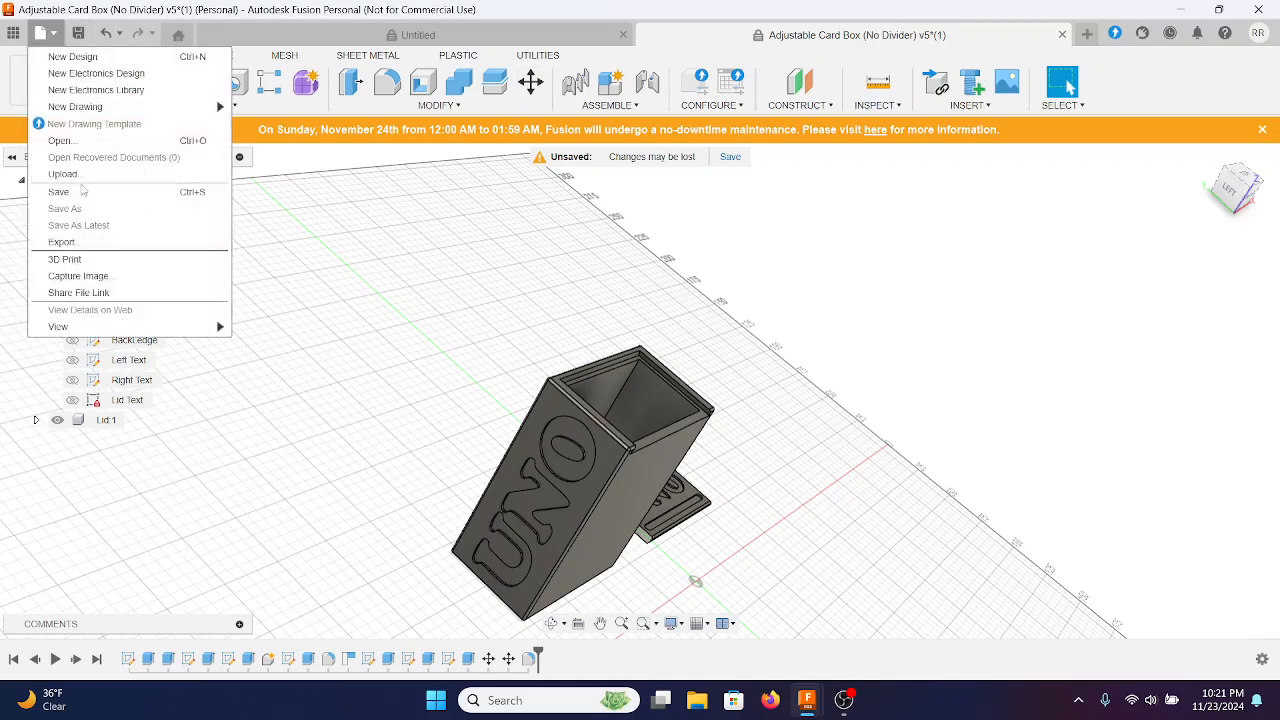
click(577, 310)
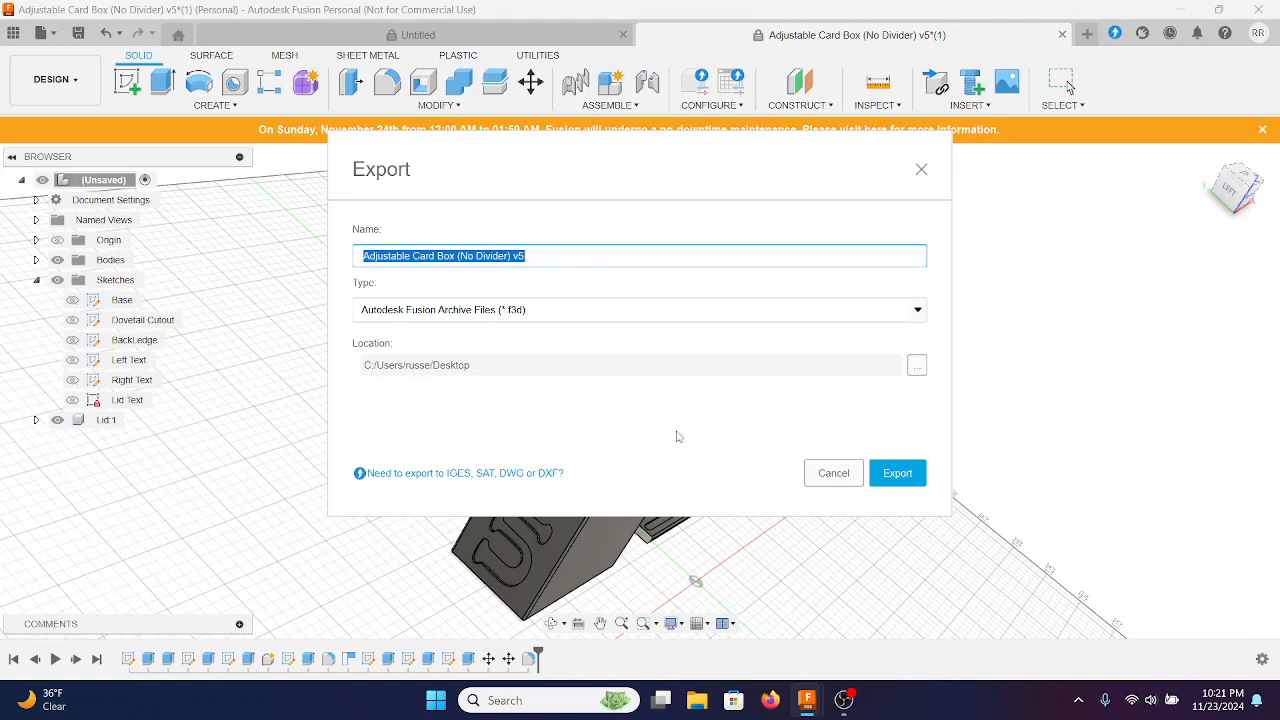
click(911, 477)
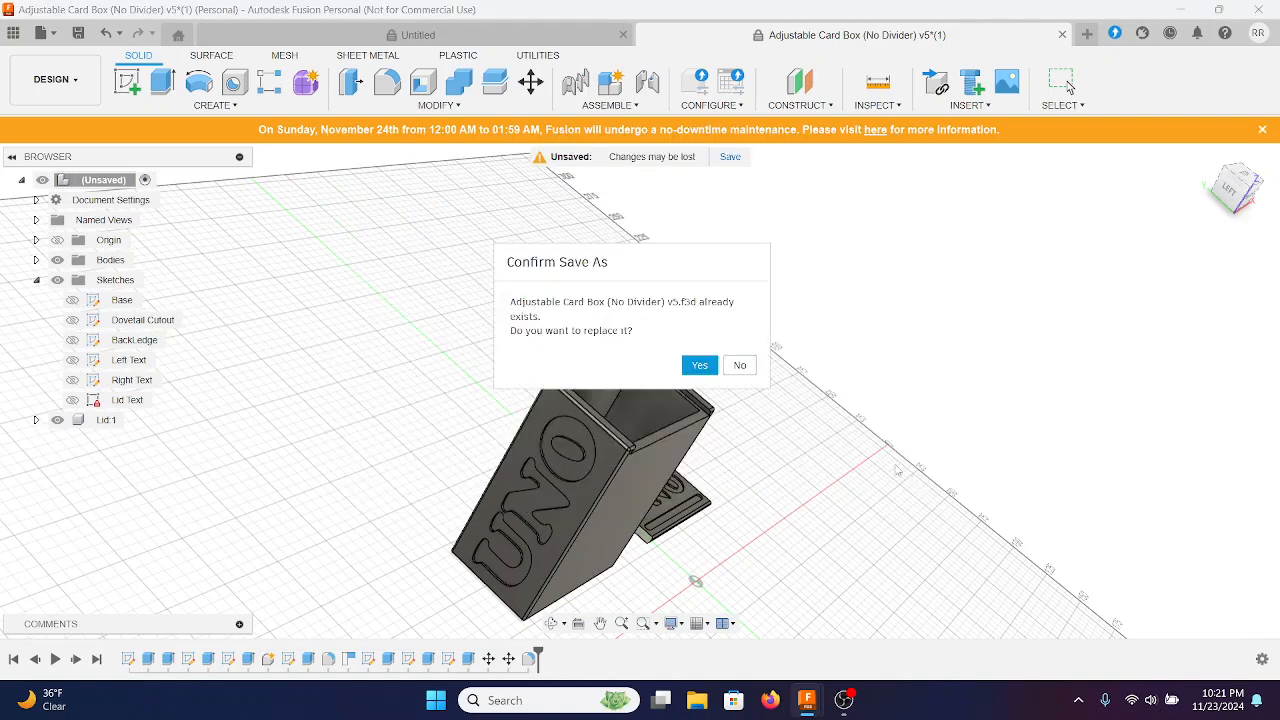
click(700, 366)
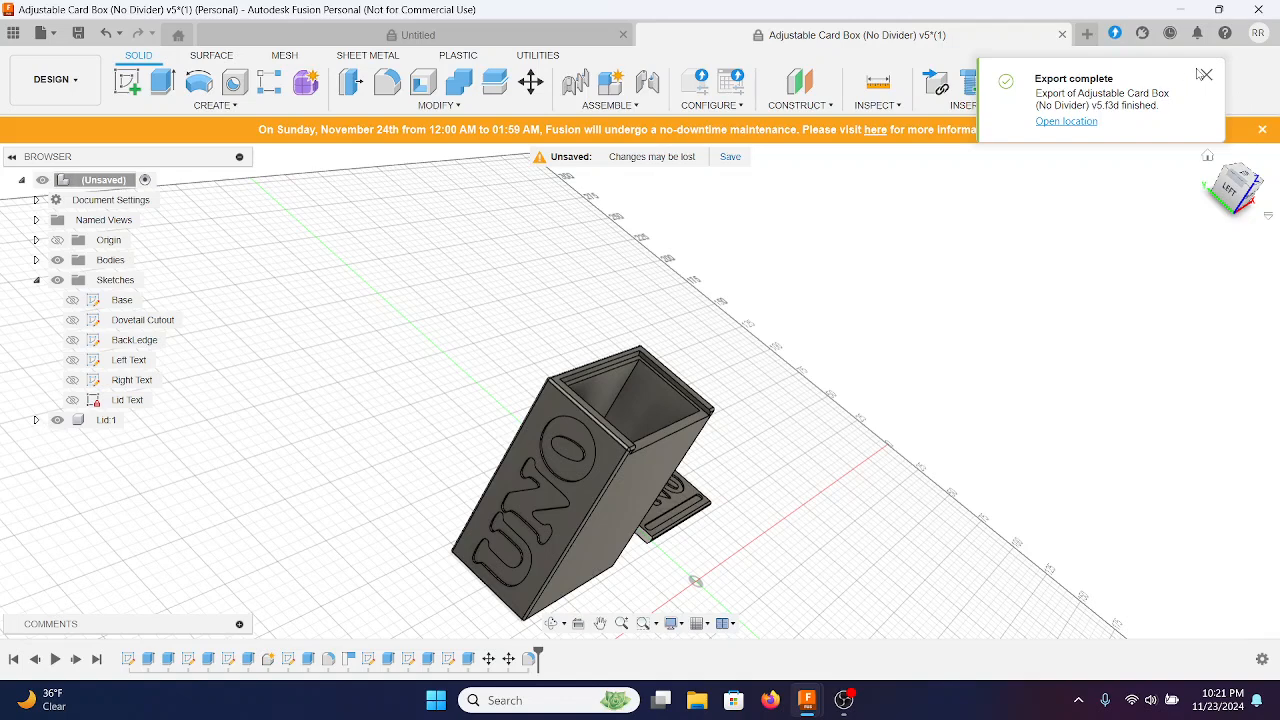
click(1204, 75)
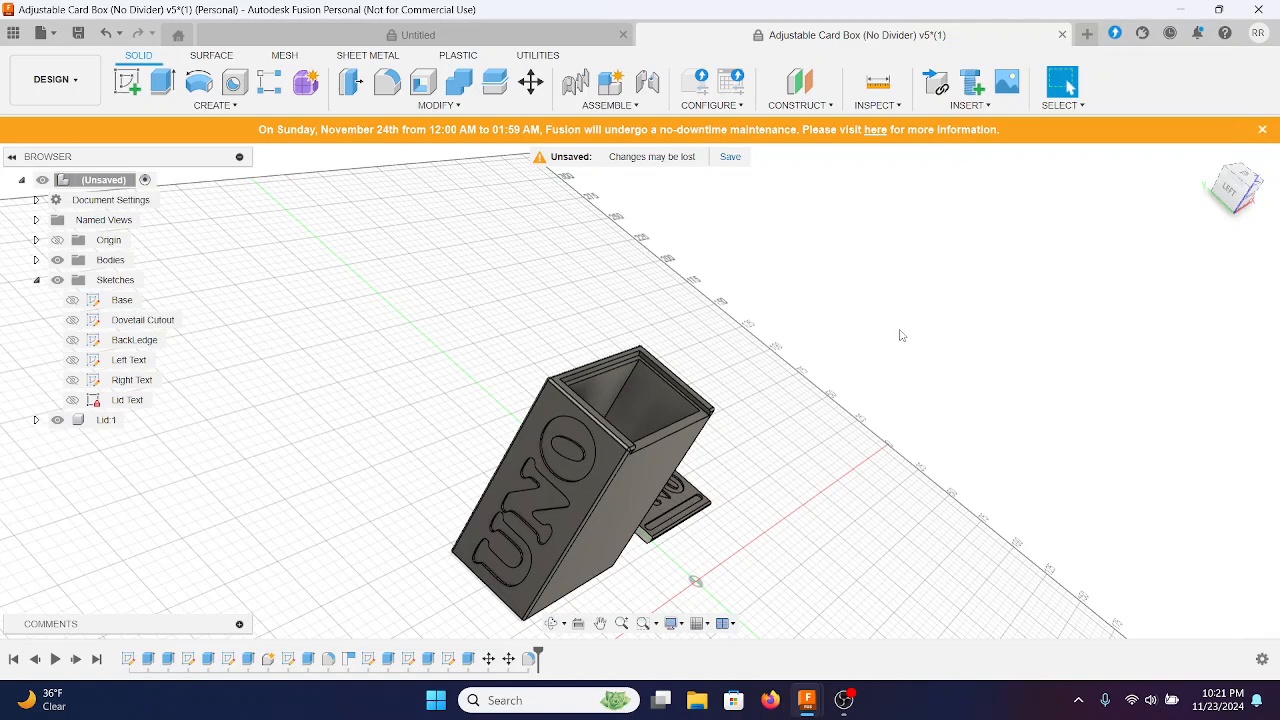
shift+middle_drag(791, 529, 792, 528)
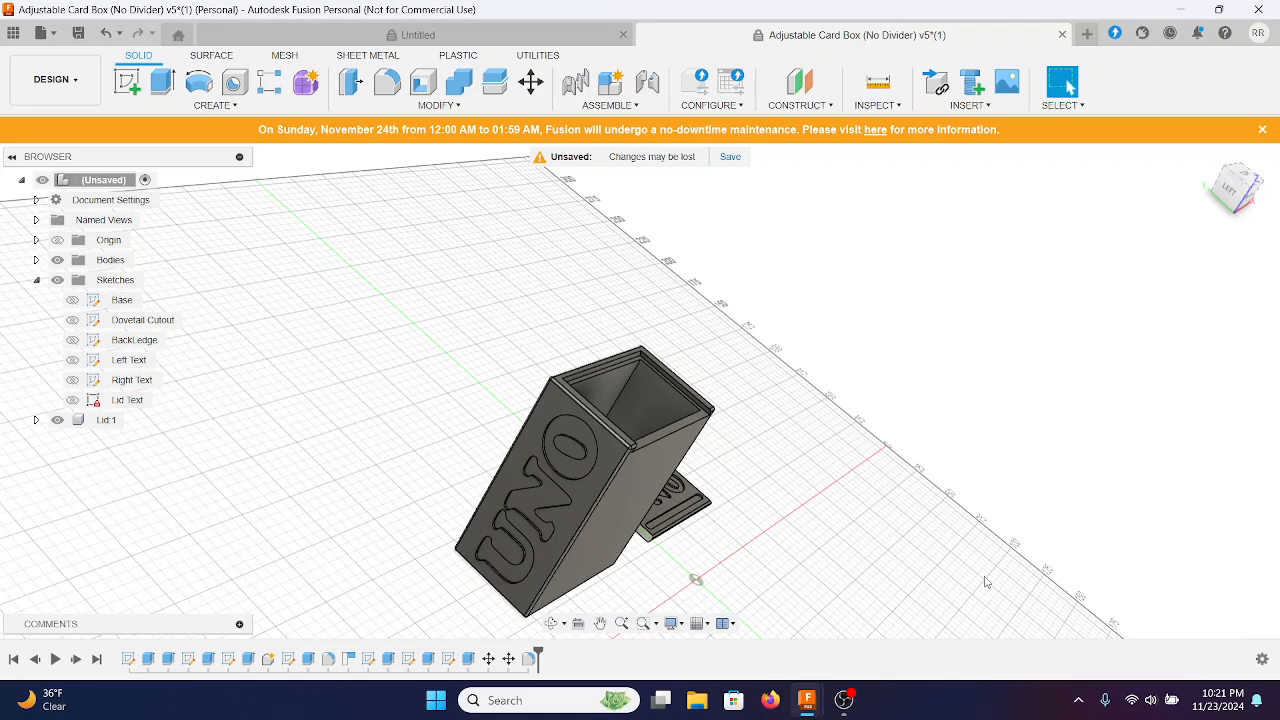
click(845, 704)
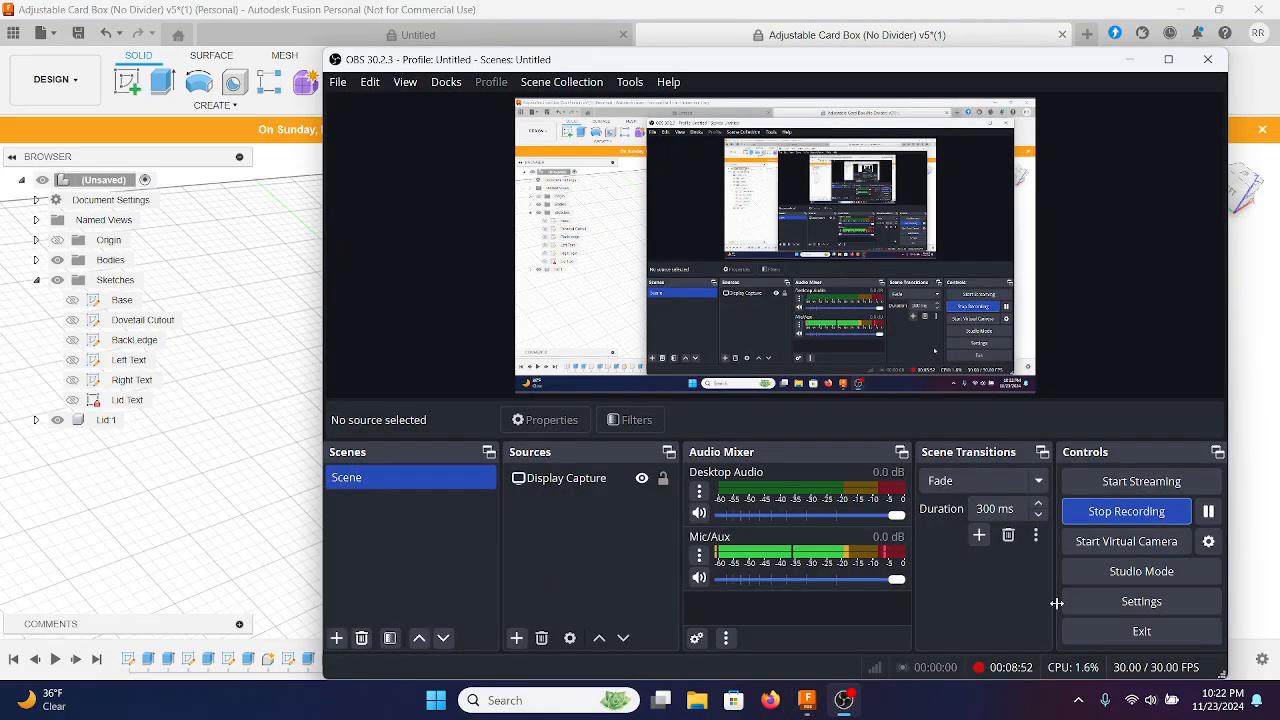